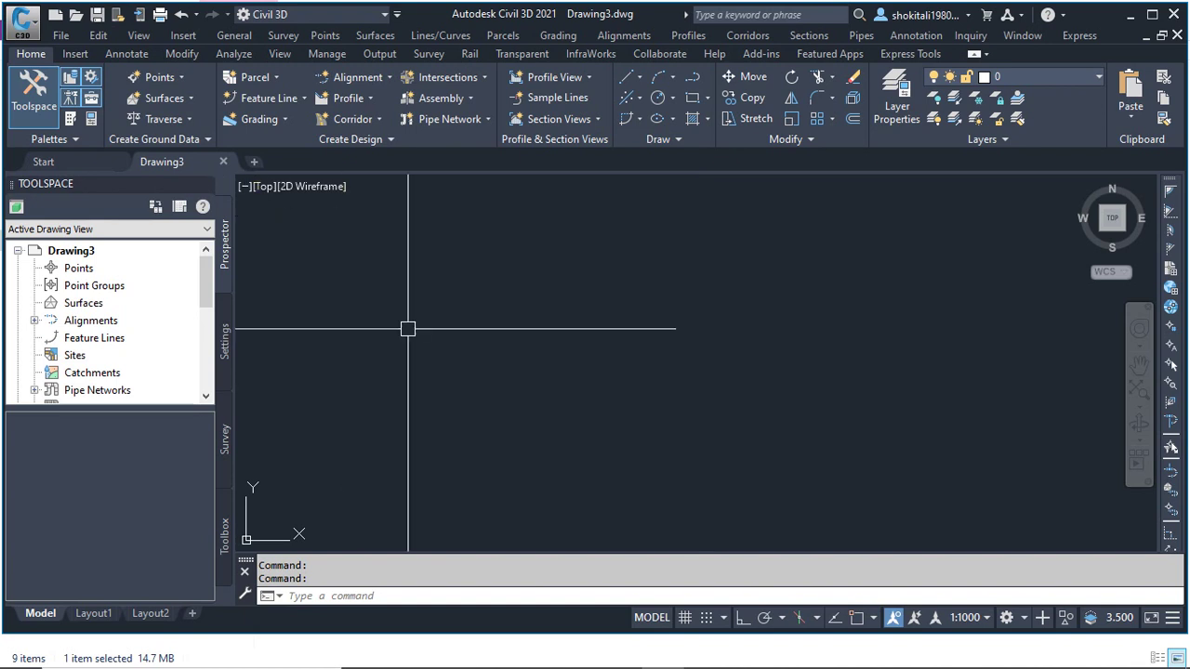
# Import Cutting Area Survey .csv through Import Points using the PNEZD (comma delimited) format.
pyautogui.click(171, 86)
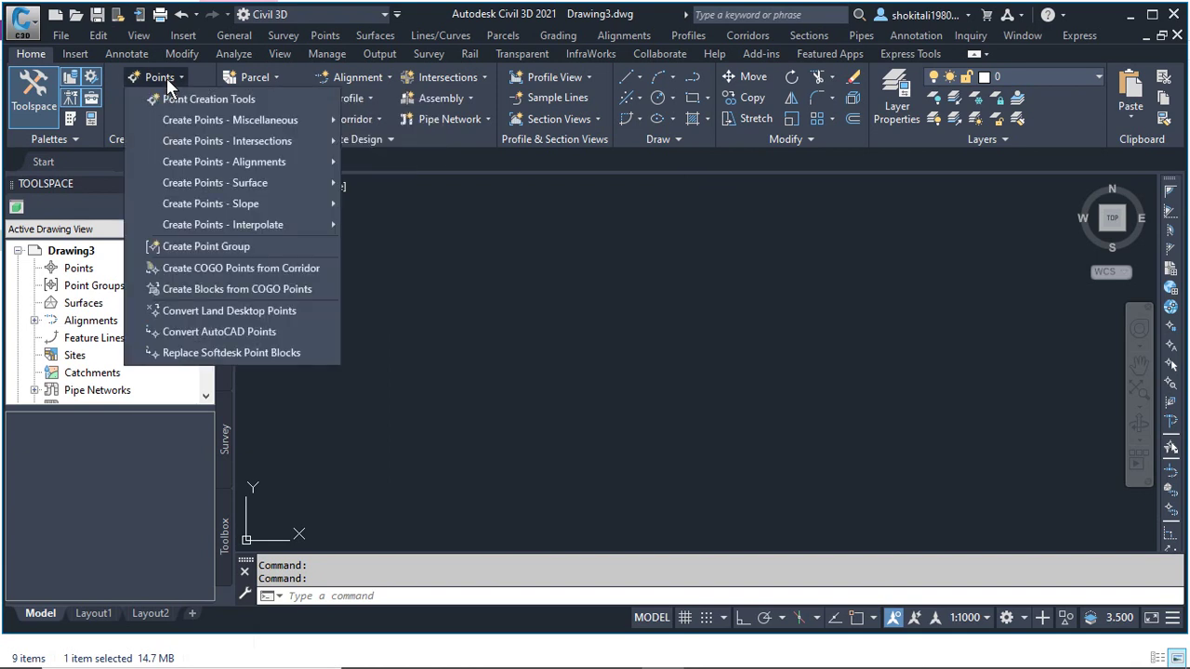
pyautogui.click(226, 102)
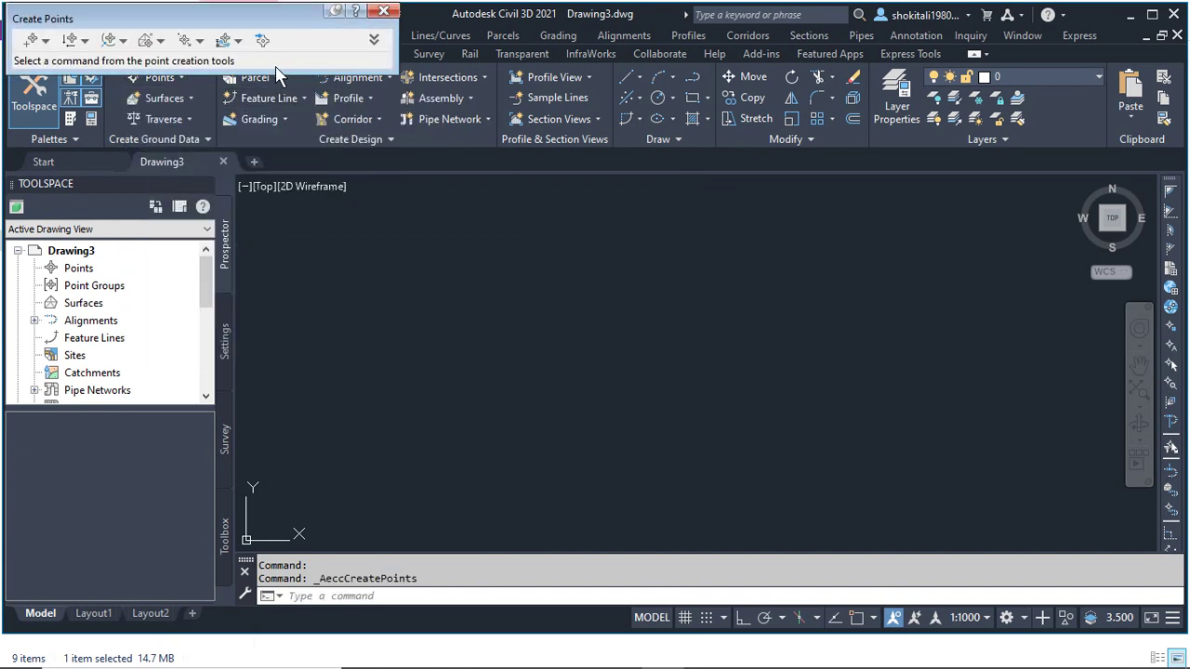
pyautogui.click(264, 42)
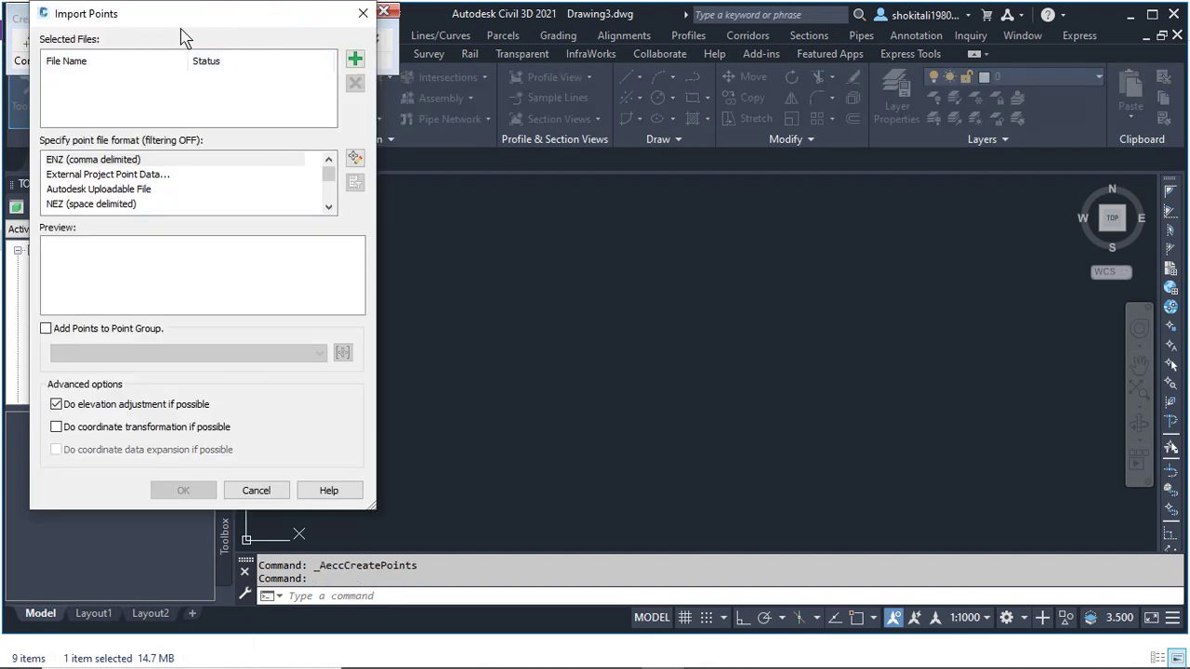
pyautogui.click(354, 61)
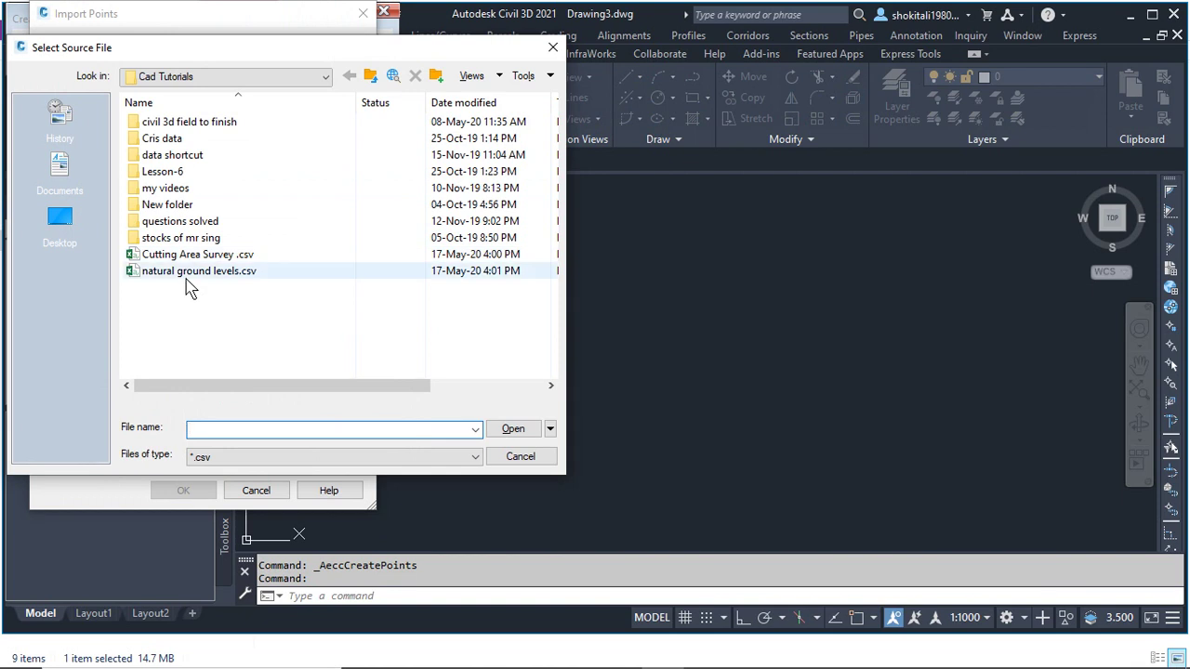
pyautogui.click(177, 256)
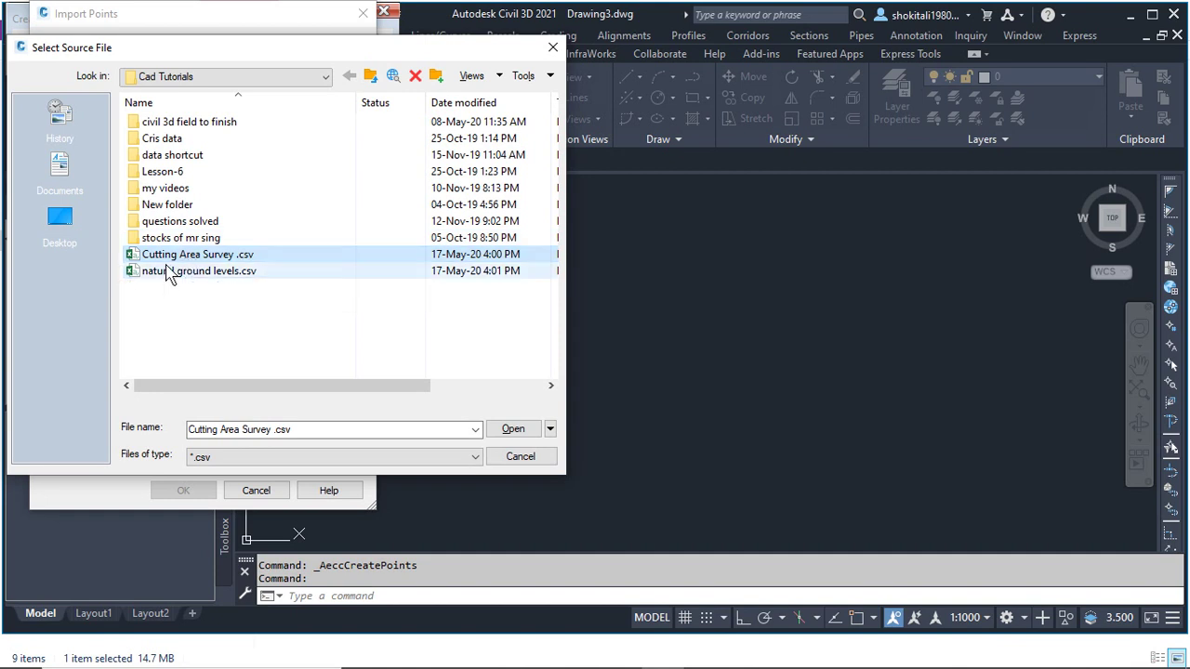
pyautogui.click(510, 432)
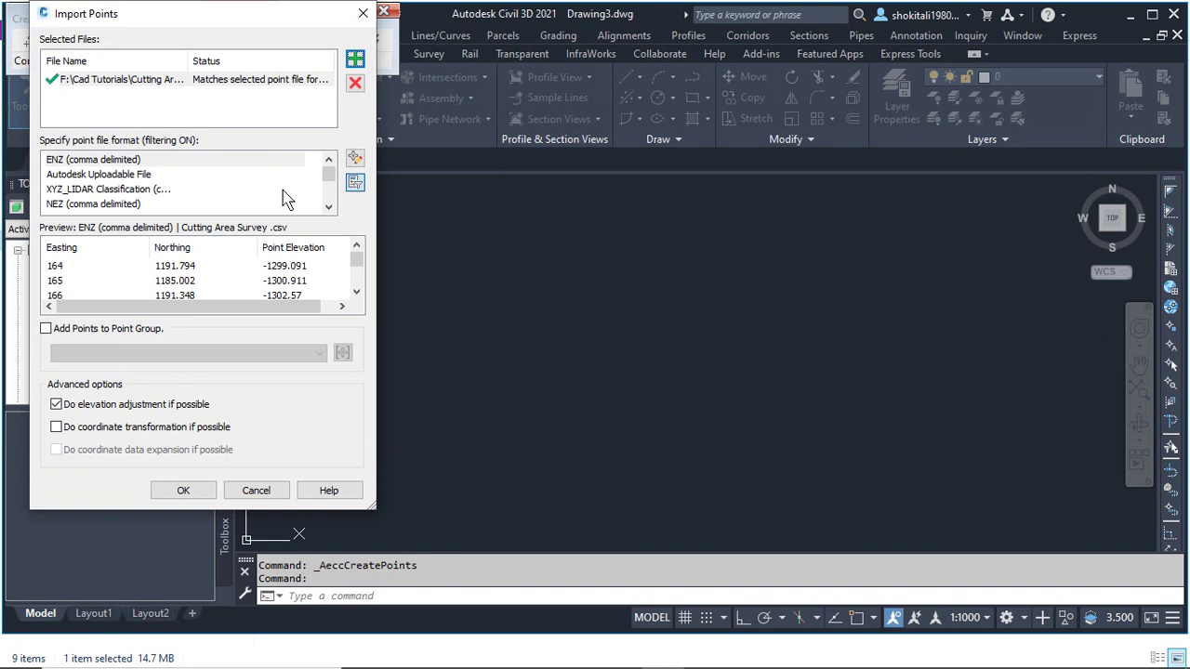
pyautogui.scroll(-2, 333, 178)
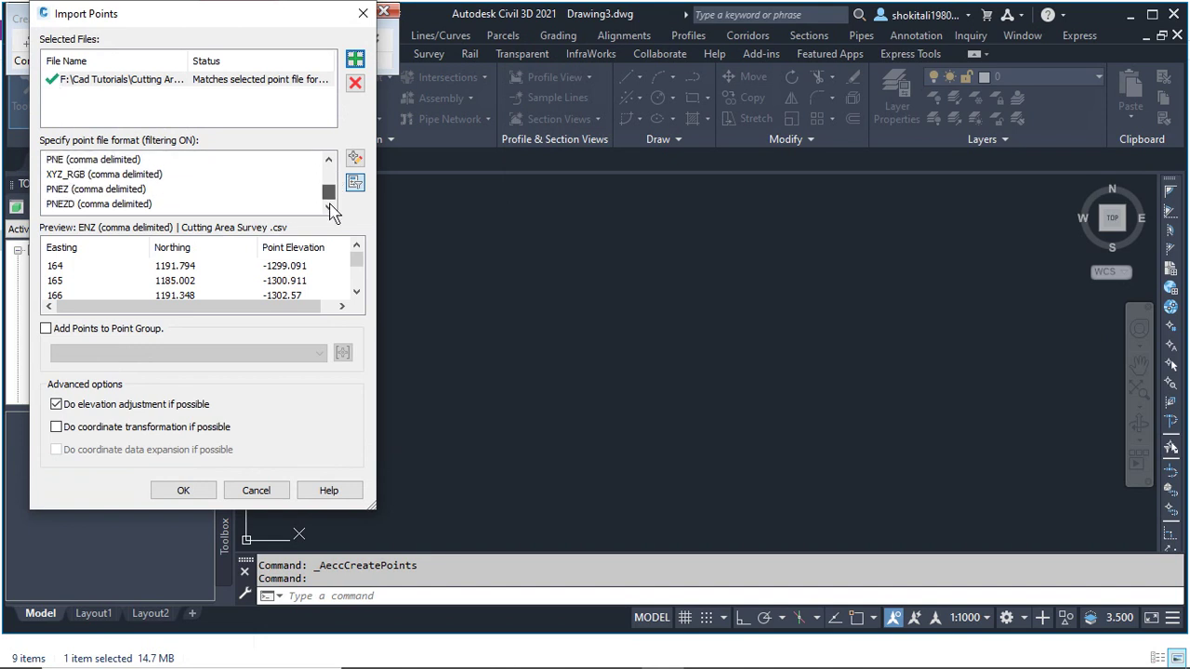
pyautogui.click(124, 205)
pyautogui.click(127, 204)
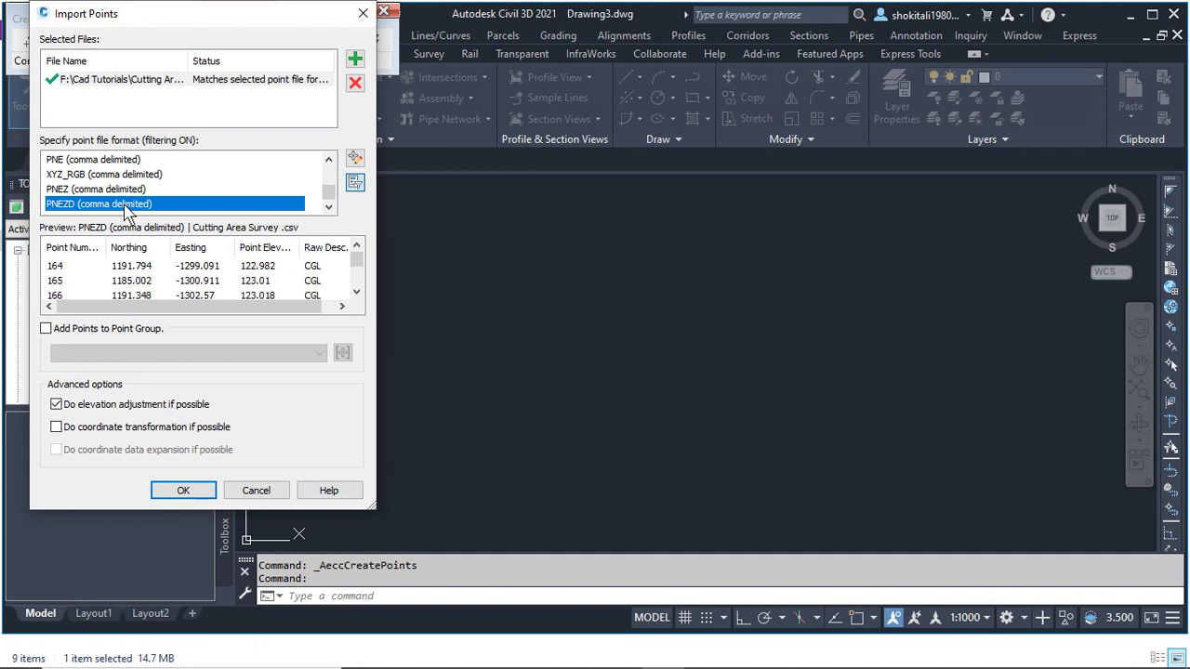
pyautogui.click(182, 490)
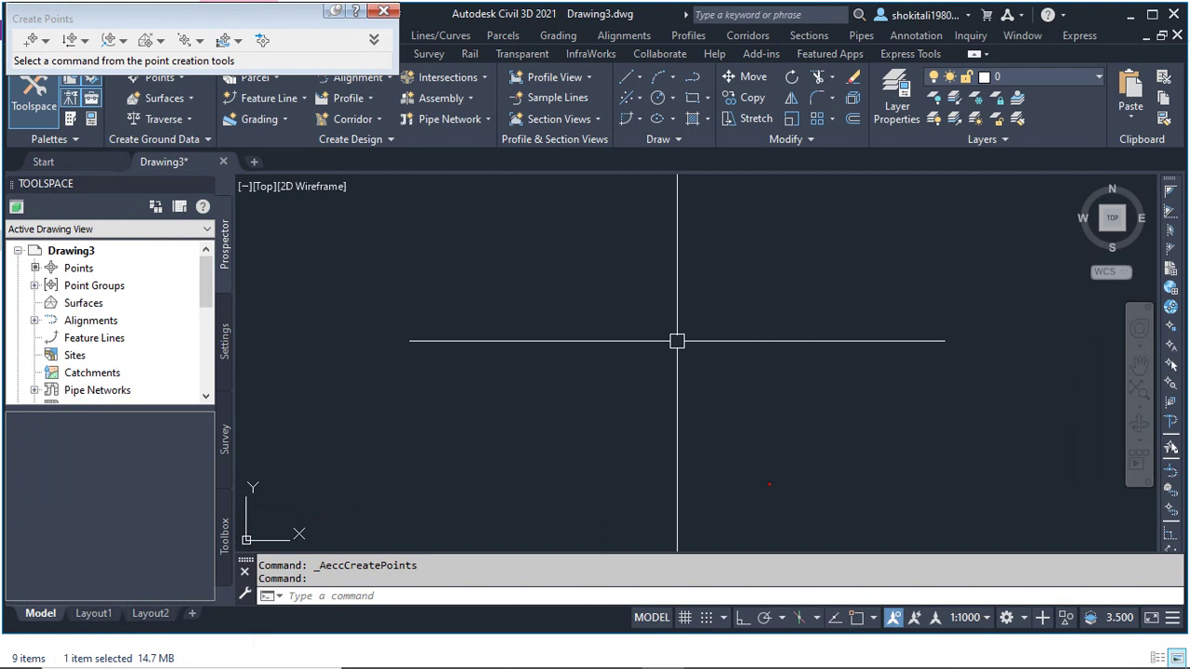
# Zoom to extents with Z, E and close the Create Points toolbar.
pyautogui.write('z')
pyautogui.press('Return')
pyautogui.write('e')
pyautogui.press('Return')
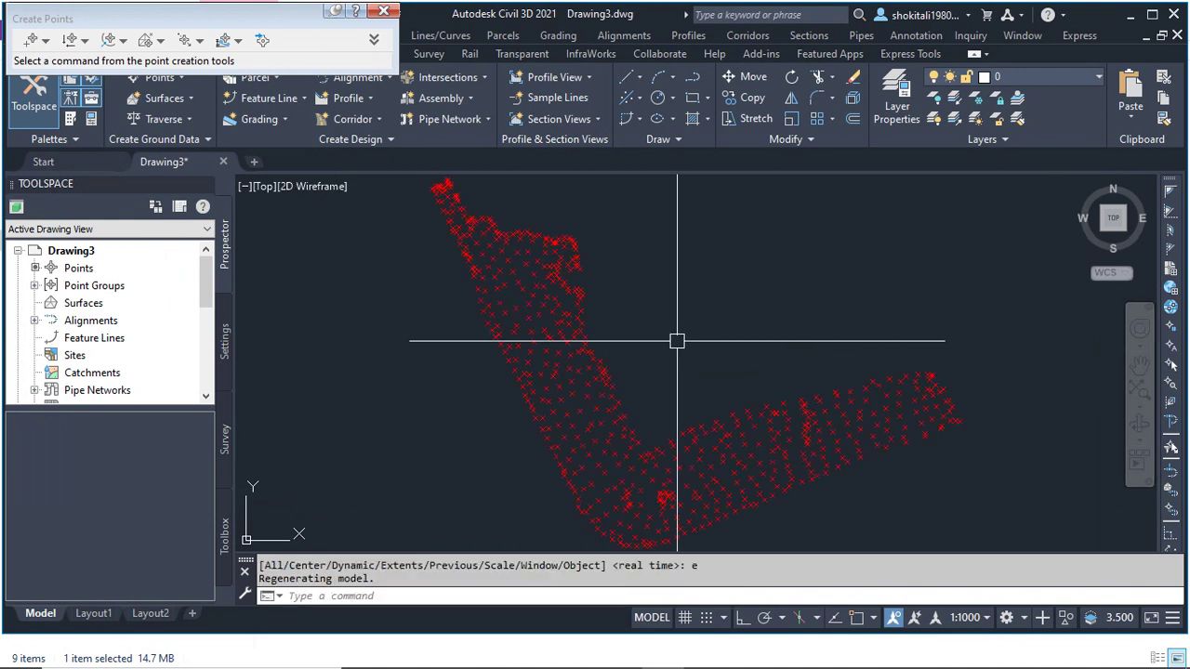
pyautogui.scroll(-4, 589, 388)
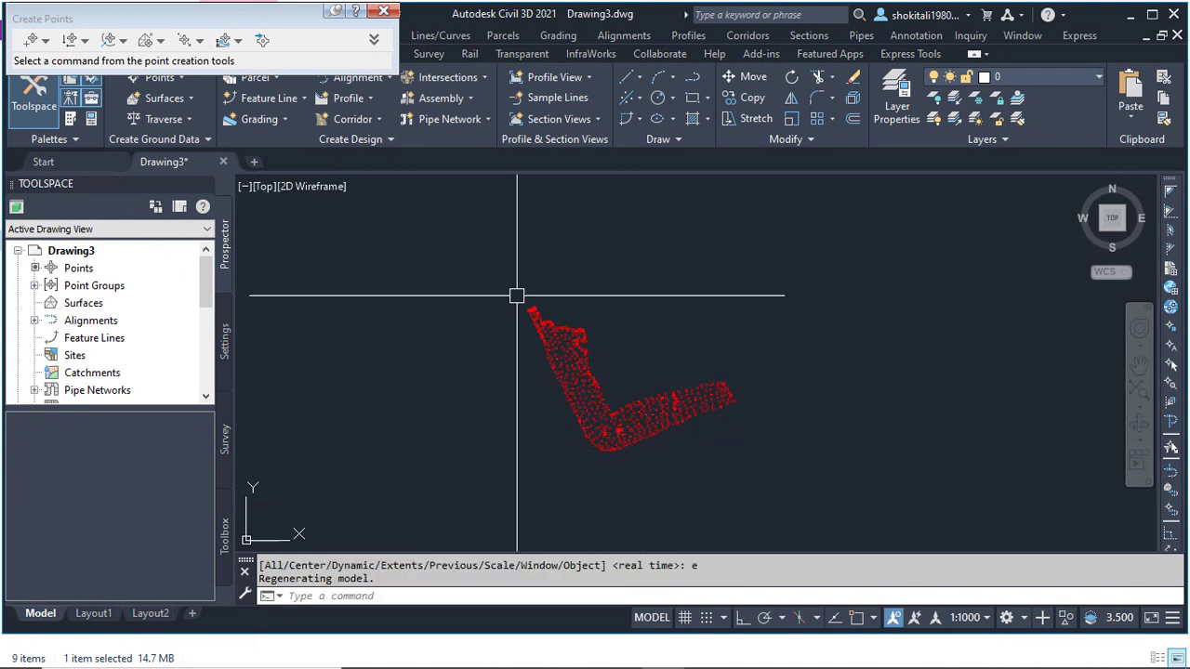
pyautogui.click(386, 12)
# Zoom in on the point cloud and select COGO point 367.
pyautogui.scroll(3, 589, 433)
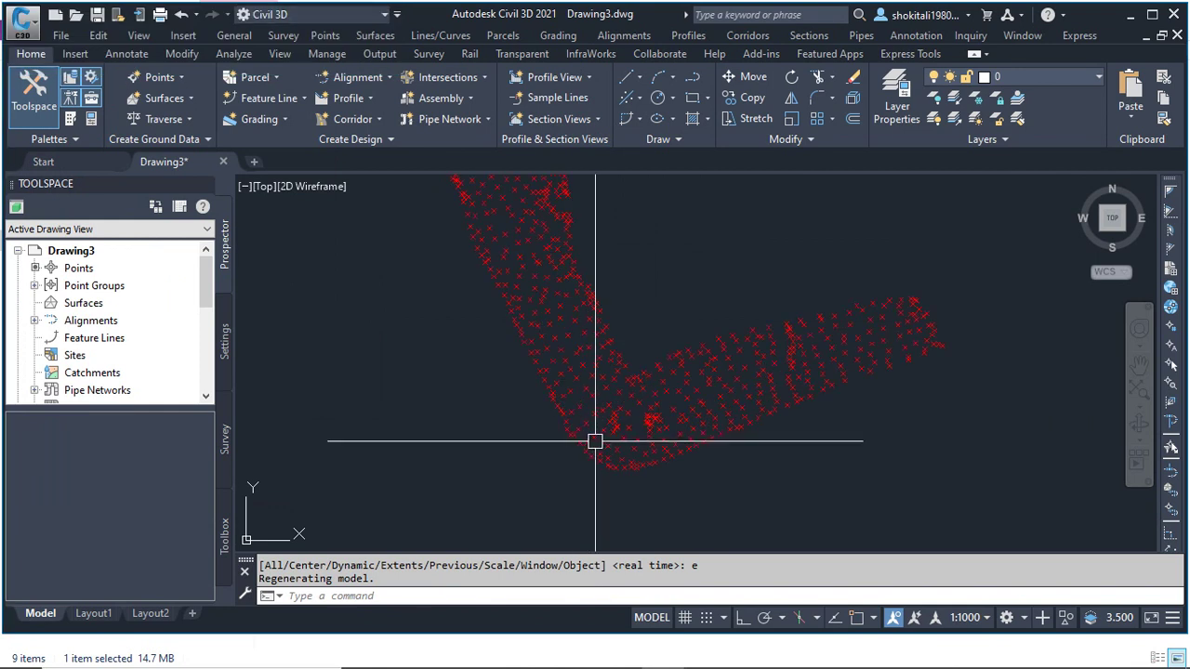
pyautogui.scroll(3, 581, 423)
pyautogui.scroll(2, 584, 363)
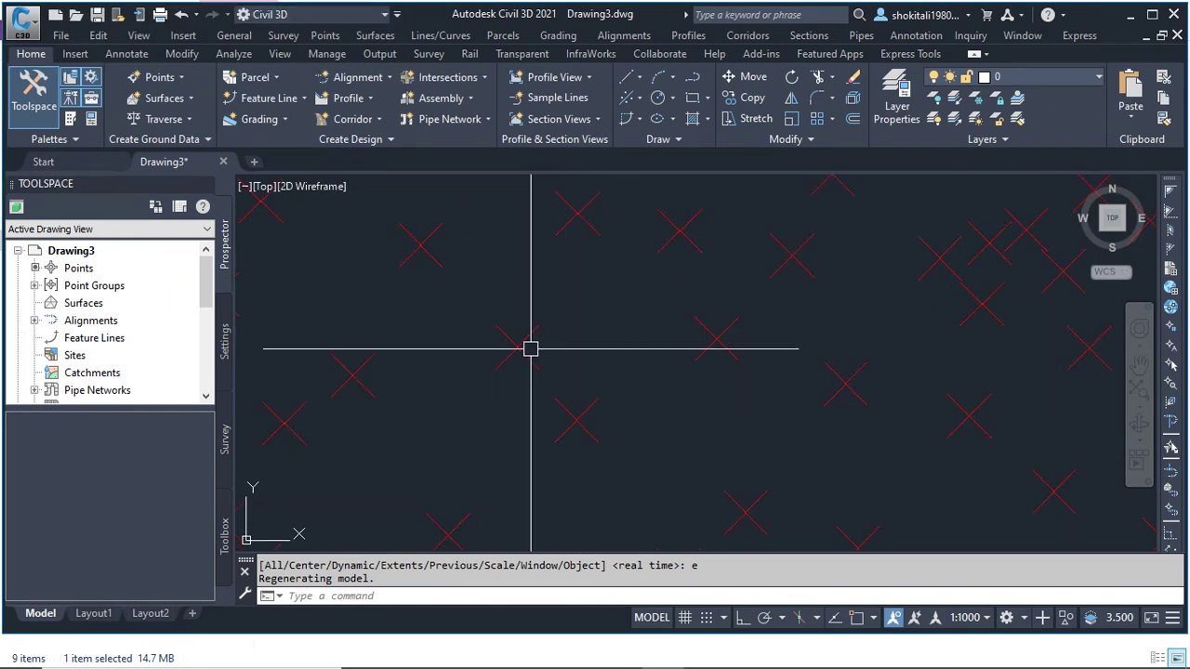
pyautogui.click(590, 226)
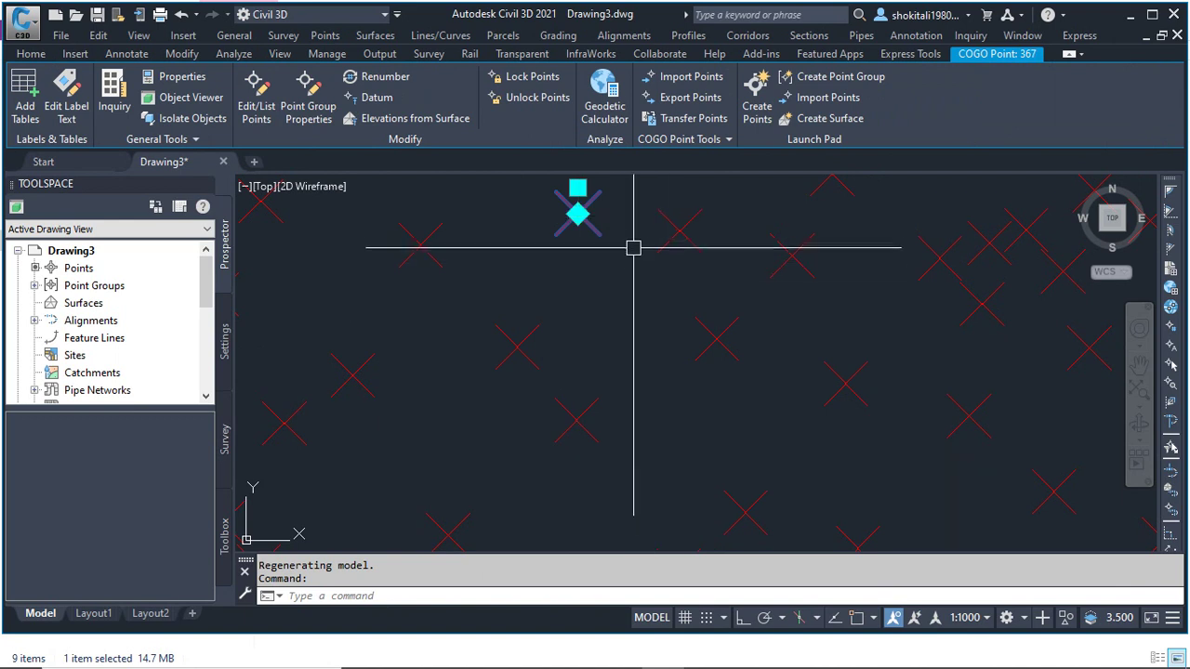
# Set the _All Points group's point label style to Point#-Elevation-Description and apply it.
pyautogui.rightClick(632, 240)
pyautogui.click(711, 422)
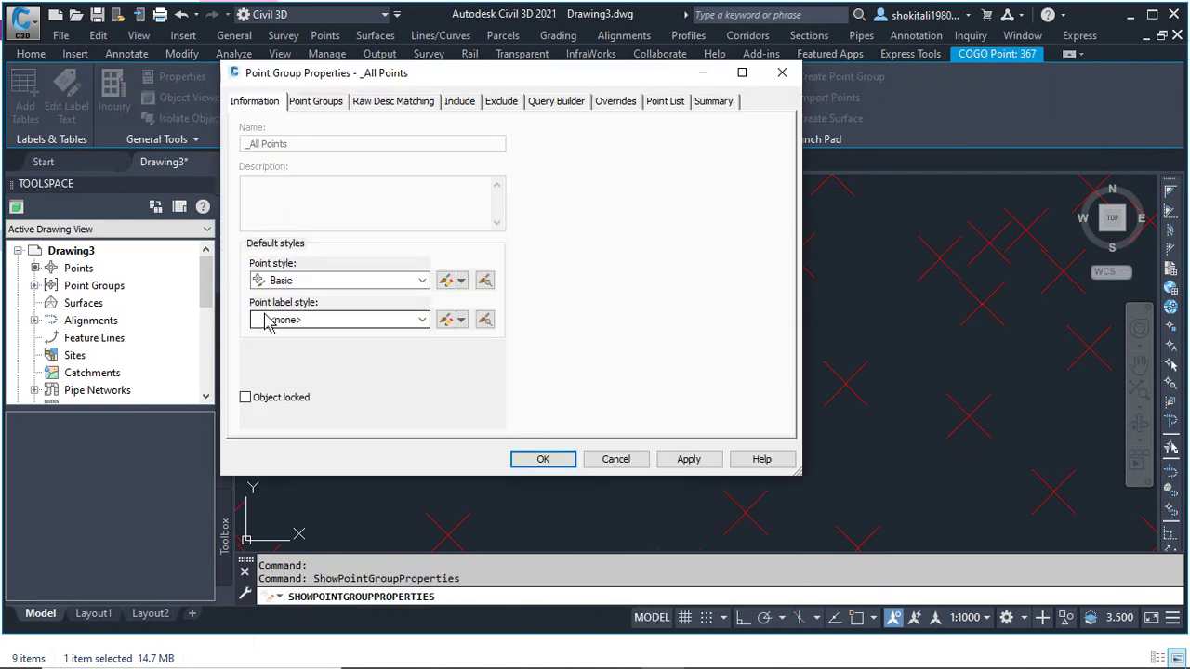
pyautogui.click(330, 323)
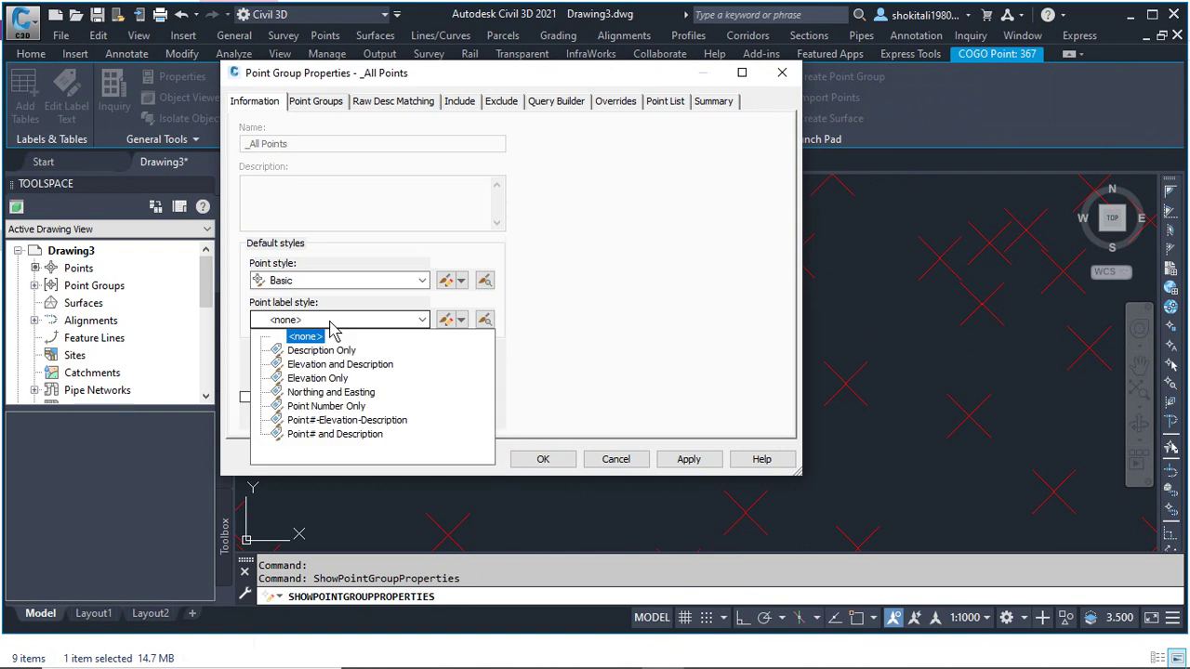
pyautogui.click(332, 423)
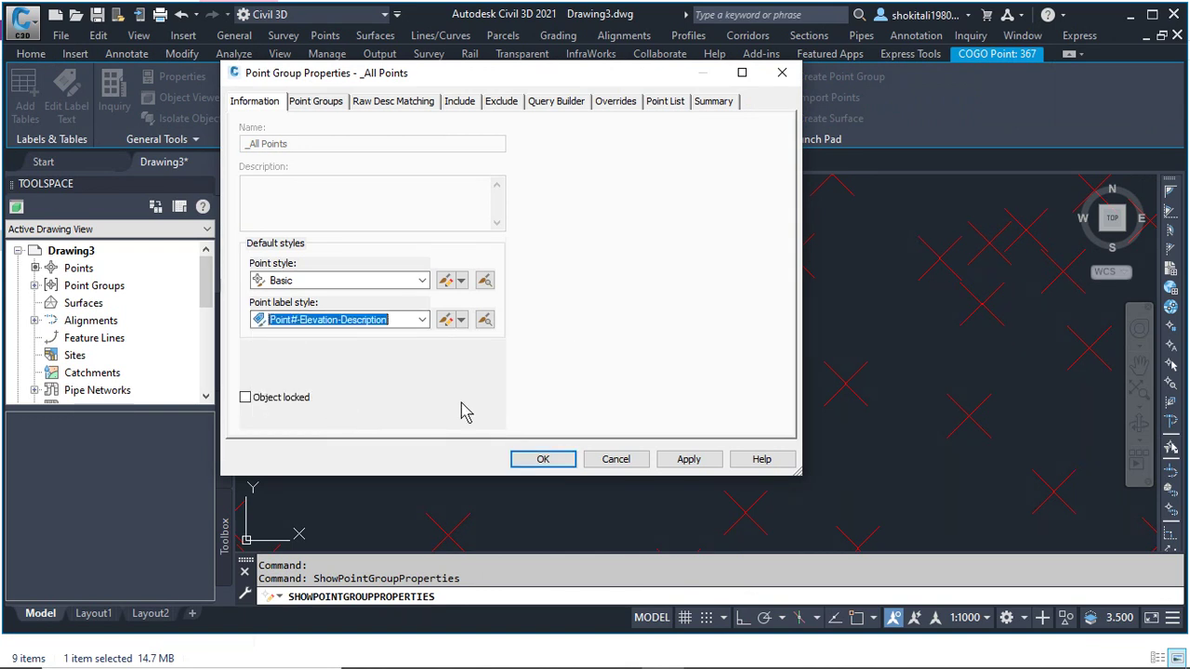
pyautogui.click(689, 459)
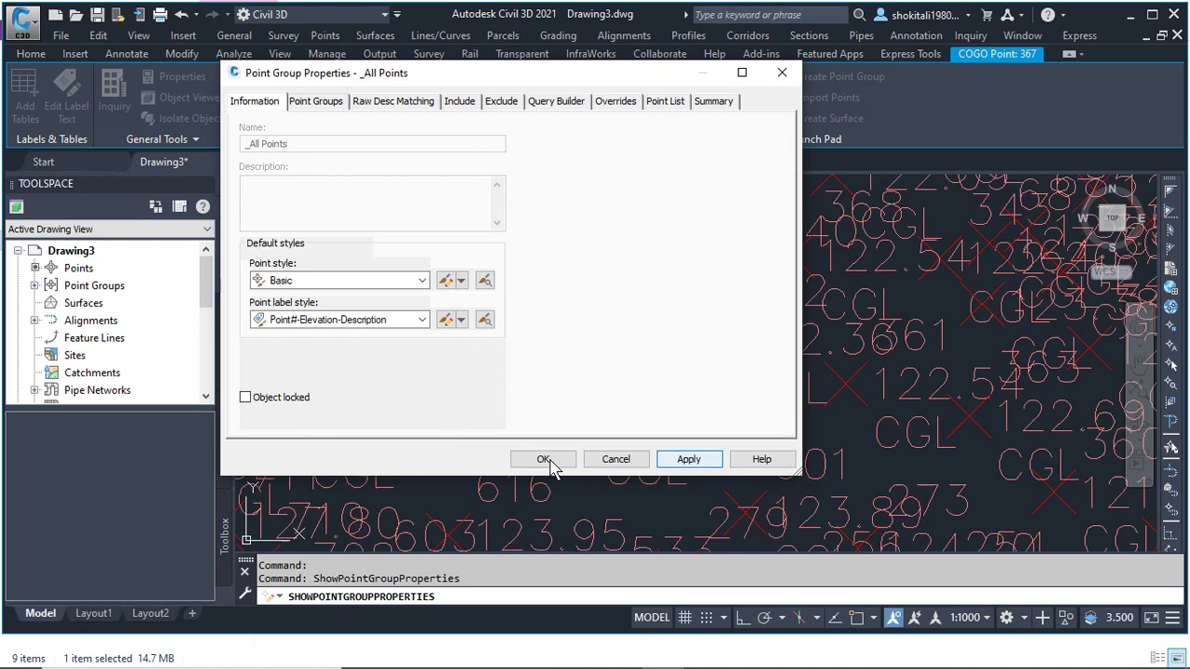
pyautogui.click(543, 459)
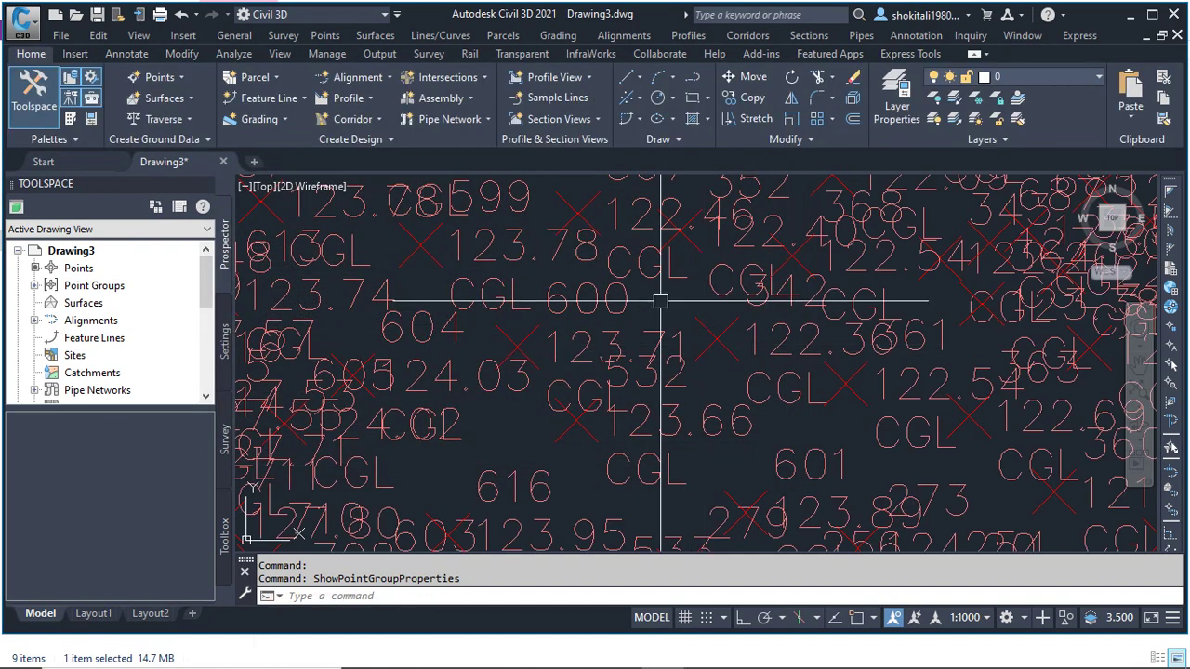
# Set the drawing's annotation scale to 1:100 from the status bar.
pyautogui.scroll(-5, 568, 336)
pyautogui.scroll(2, 617, 303)
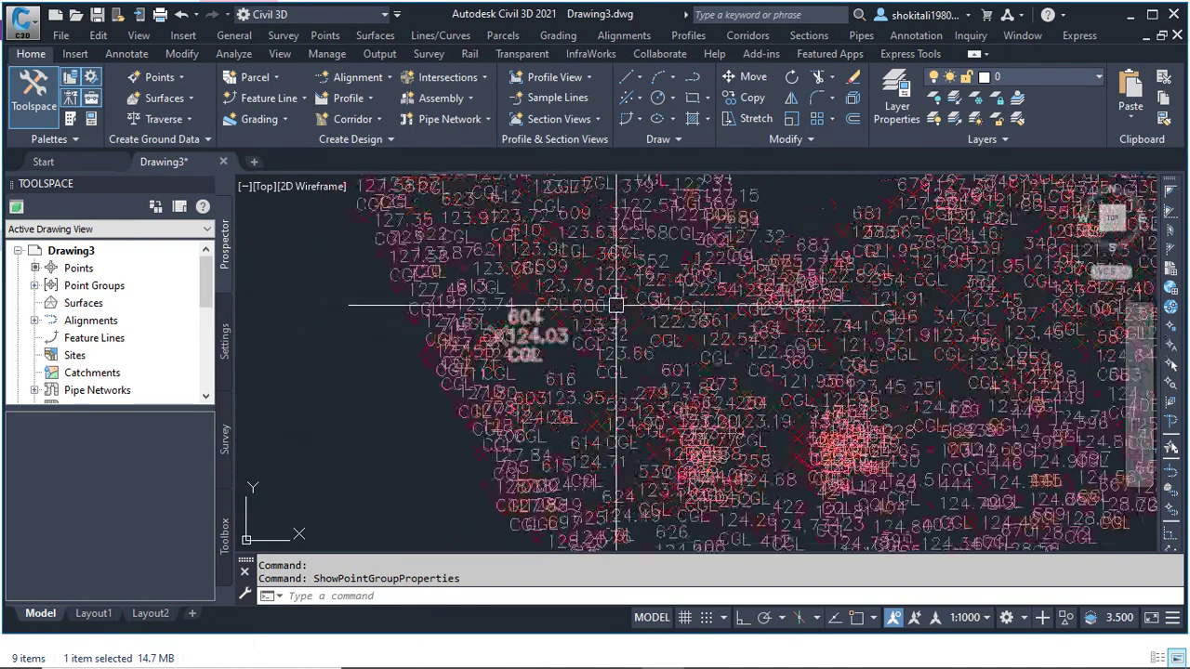
pyautogui.click(988, 621)
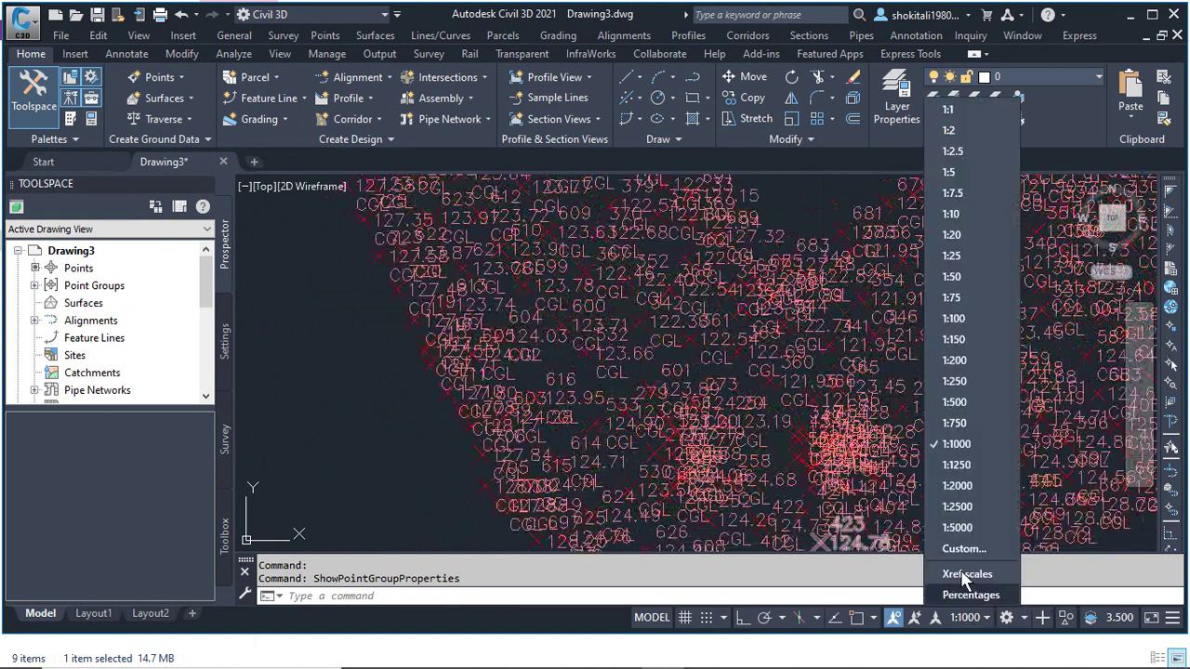
pyautogui.press('Escape')
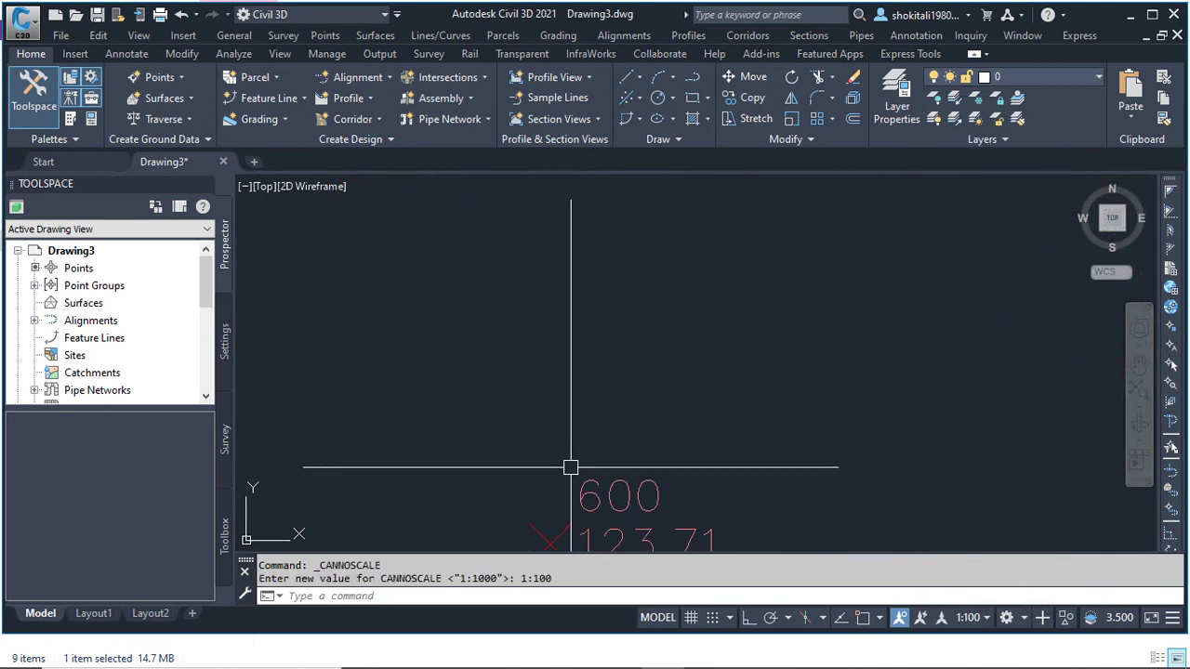
# Zoom and pan around the drawing to inspect the resized point labels.
pyautogui.scroll(-3, 570, 359)
pyautogui.scroll(-2, 552, 279)
pyautogui.scroll(2, 545, 305)
pyautogui.scroll(2, 544, 305)
pyautogui.scroll(-2, 544, 305)
pyautogui.scroll(-2, 570, 393)
pyautogui.scroll(5, 545, 329)
pyautogui.scroll(2, 534, 285)
pyautogui.scroll(5, 642, 371)
pyautogui.scroll(3, 659, 345)
pyautogui.scroll(-5, 664, 345)
pyautogui.scroll(-5, 664, 359)
pyautogui.scroll(-3, 664, 359)
pyautogui.scroll(2, 664, 391)
pyautogui.scroll(1, 557, 261)
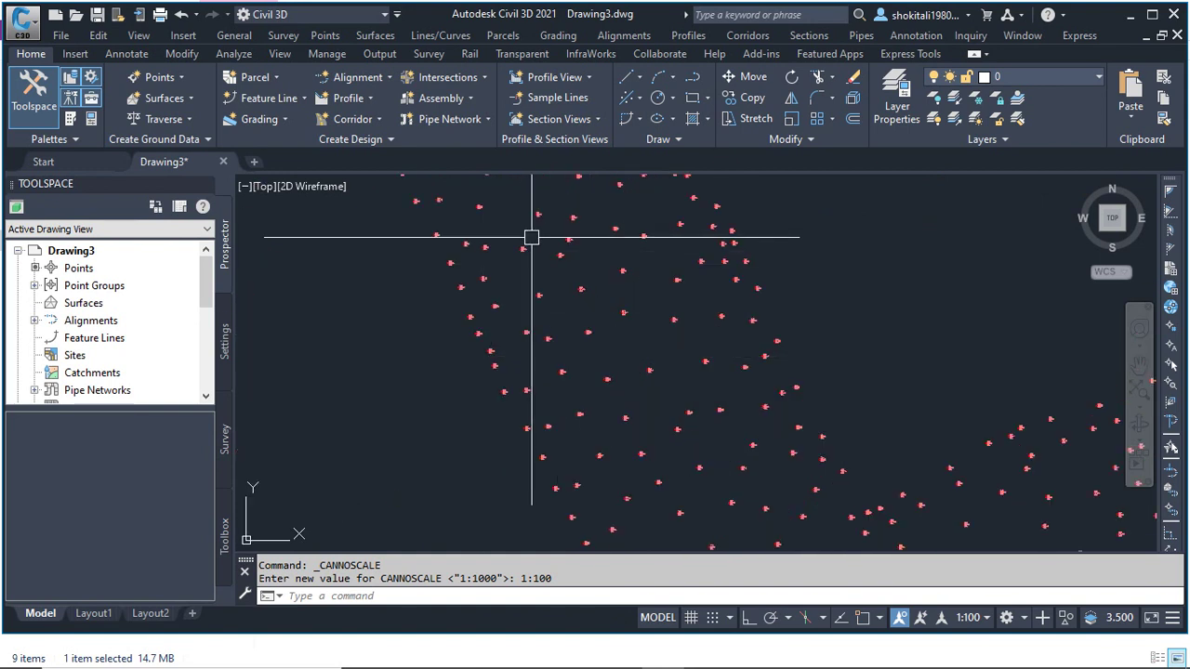
pyautogui.scroll(3, 566, 238)
pyautogui.scroll(6, 484, 290)
pyautogui.scroll(-2, 484, 290)
pyautogui.scroll(-4, 484, 290)
pyautogui.scroll(2, 539, 286)
pyautogui.scroll(2, 564, 212)
pyautogui.scroll(5, 765, 345)
pyautogui.scroll(-7, 709, 353)
pyautogui.scroll(3, 768, 317)
pyautogui.moveTo(768, 317); pyautogui.dragTo(768, 340, button='middle')
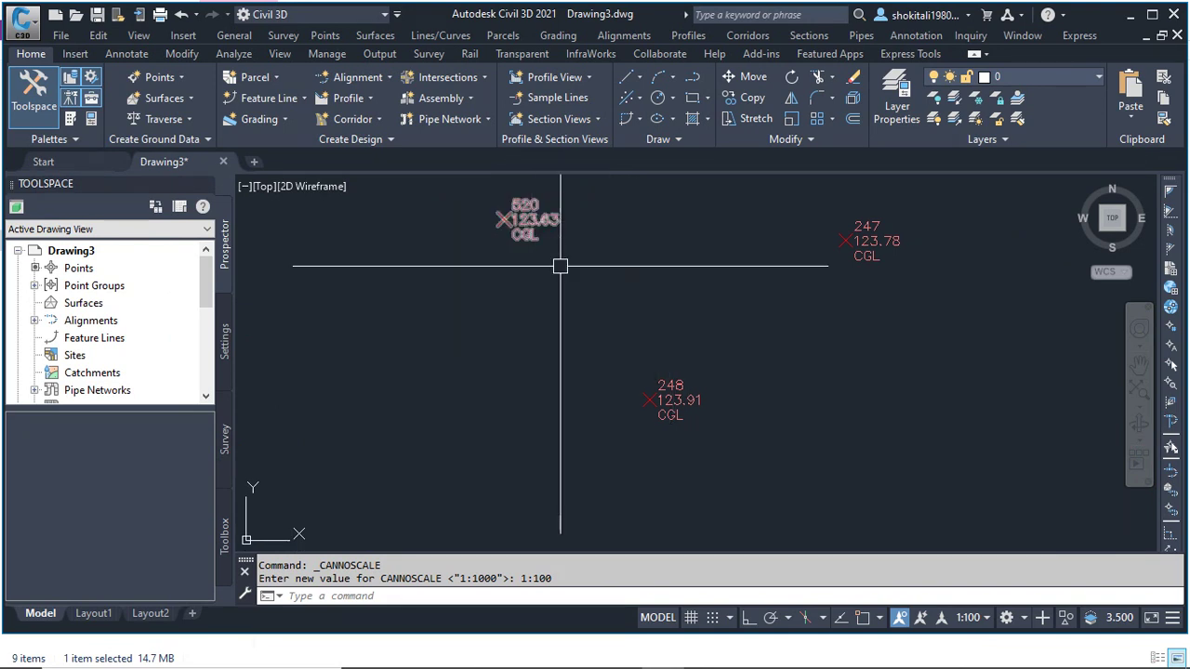
# Expand the Point Groups list in Prospector.
pyautogui.scroll(-3, 680, 395)
pyautogui.scroll(3, 611, 288)
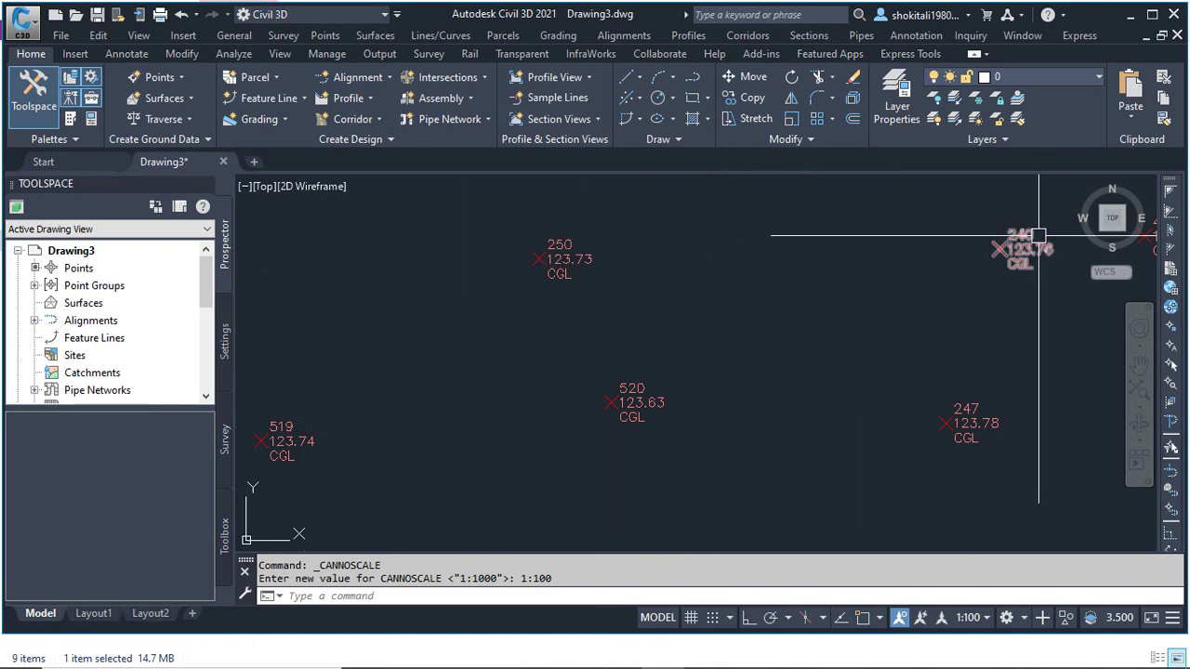
pyautogui.scroll(-5, 622, 367)
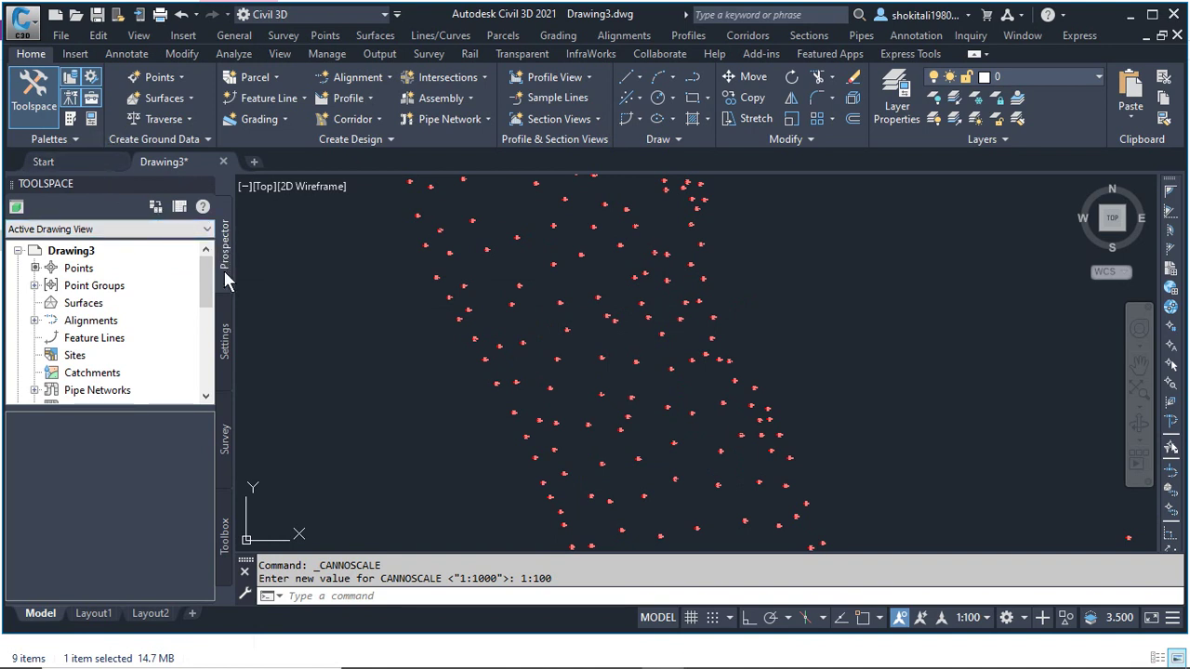
pyautogui.click(34, 286)
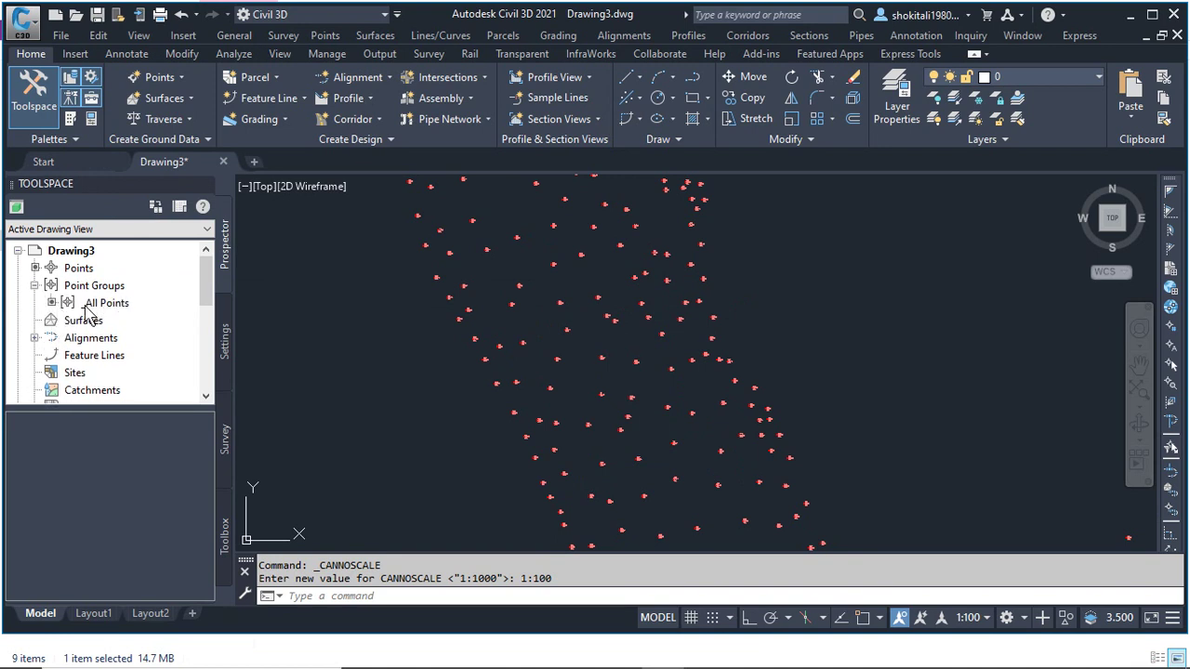
# Show the _All Points point list with easting and northing coordinates and scroll through it.
pyautogui.click(95, 306)
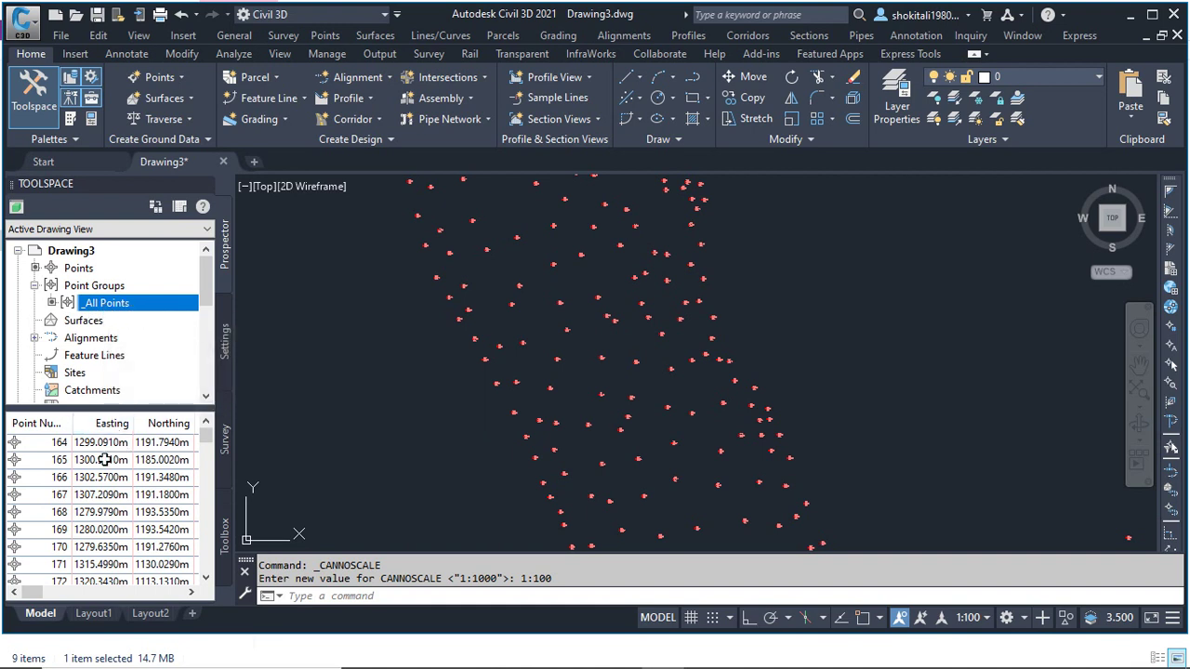
pyautogui.click(207, 456)
pyautogui.scroll(-5, 112, 500)
pyautogui.scroll(-5, 112, 498)
pyautogui.scroll(-5, 111, 495)
pyautogui.scroll(13, 114, 494)
pyautogui.scroll(6, 117, 495)
pyautogui.scroll(3, 111, 497)
pyautogui.scroll(3, 100, 497)
# Select point 200 in the list, leaving its easting value unchanged.
pyautogui.click(62, 495)
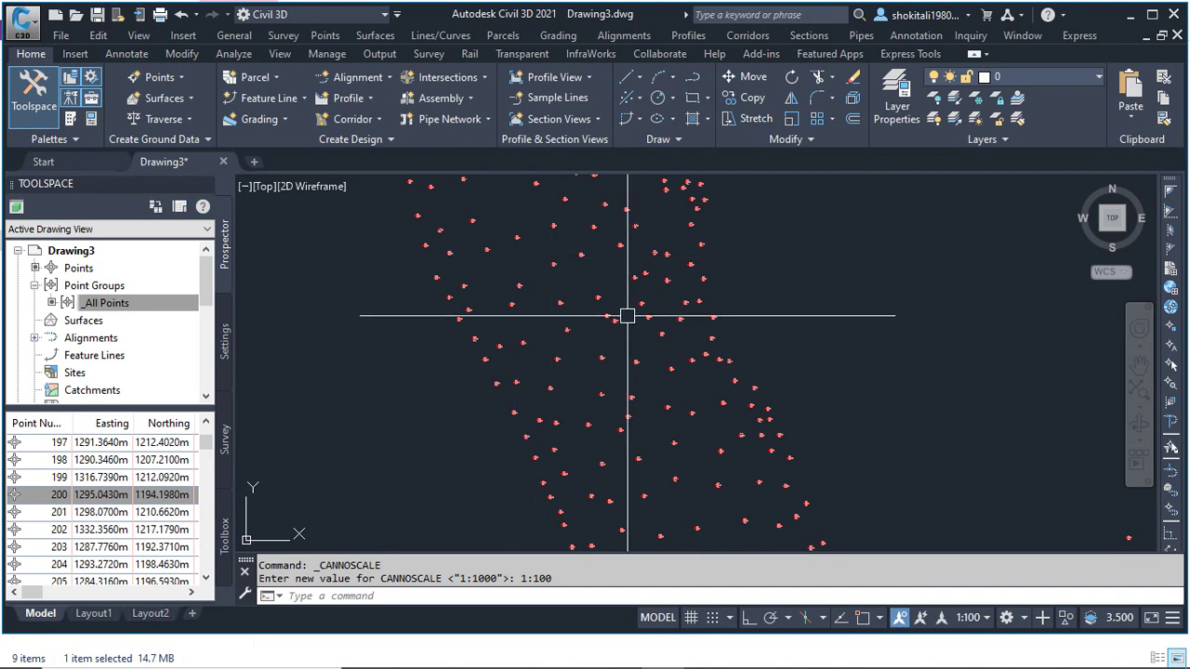
pyautogui.click(88, 496)
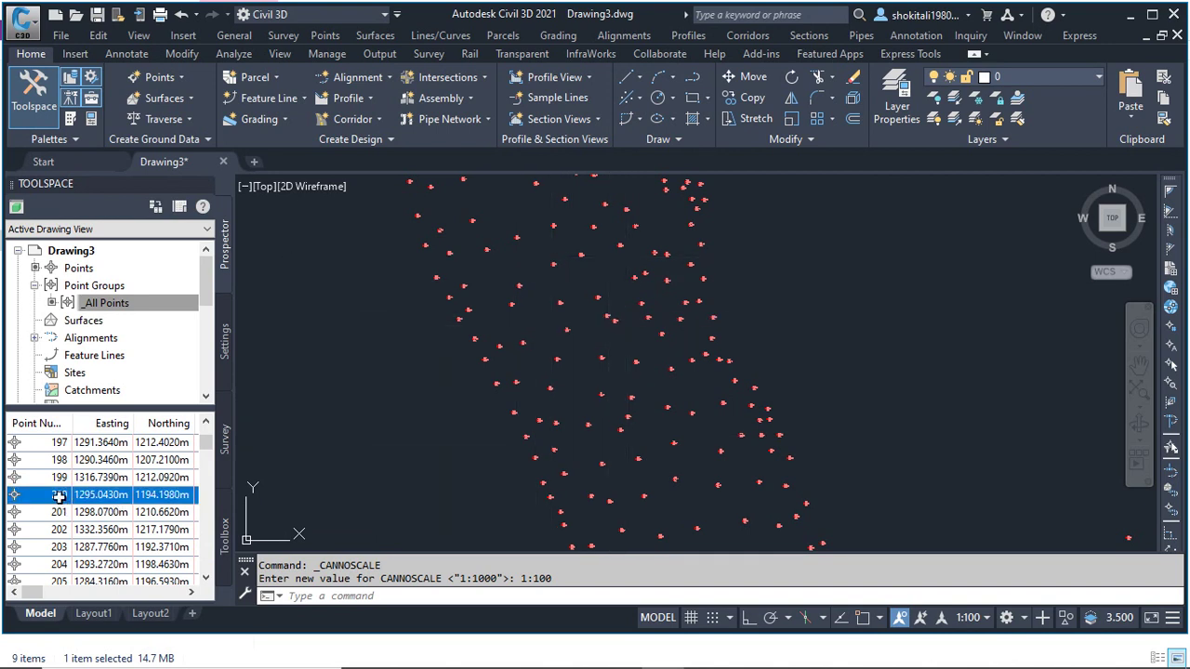
pyautogui.click(89, 499)
pyautogui.click(63, 496)
# Zoom the drawing to point 200 from the Prospector list.
pyautogui.rightClick(64, 495)
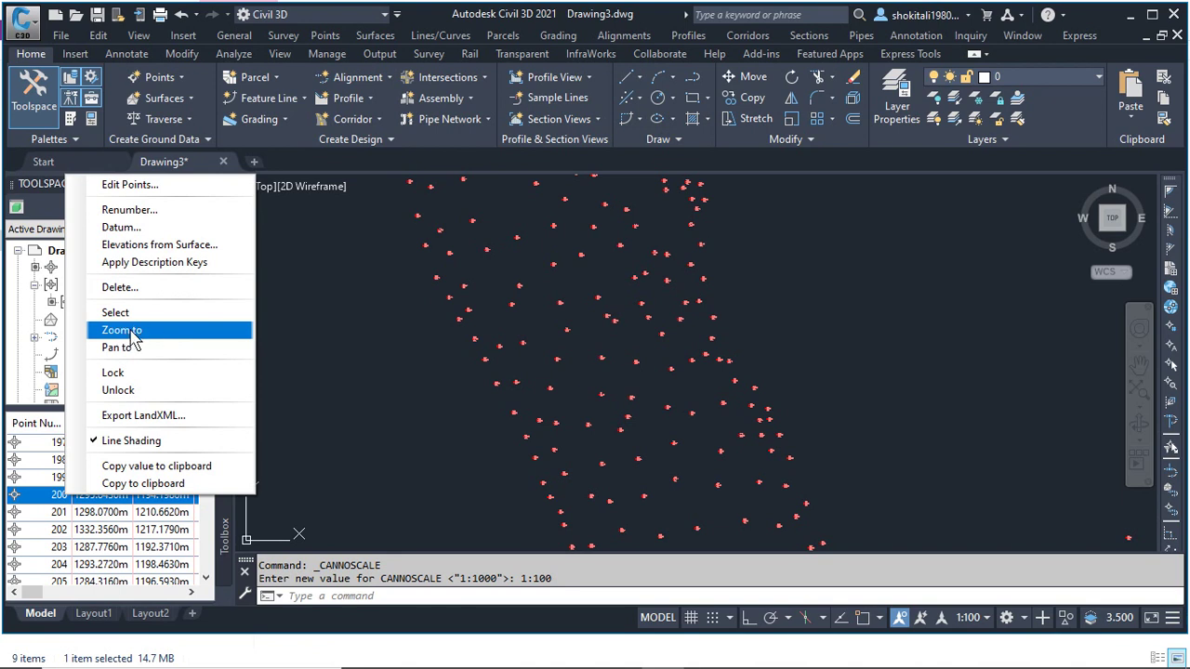
pyautogui.click(118, 331)
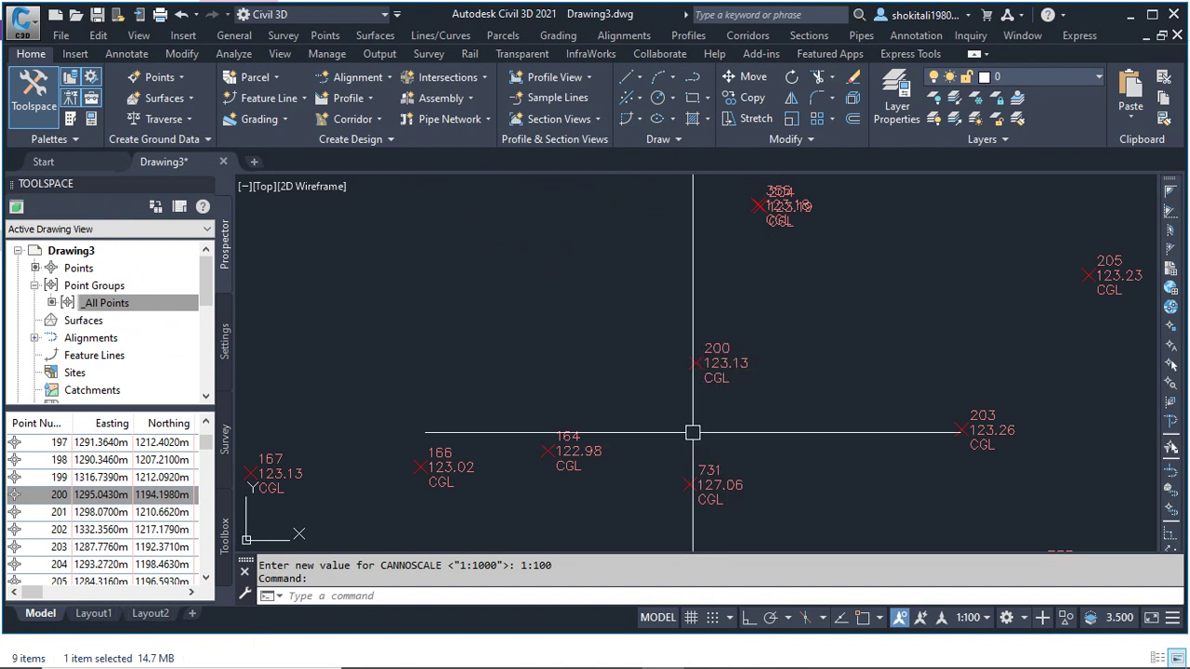
pyautogui.scroll(-8, 102, 518)
pyautogui.scroll(-3, 105, 523)
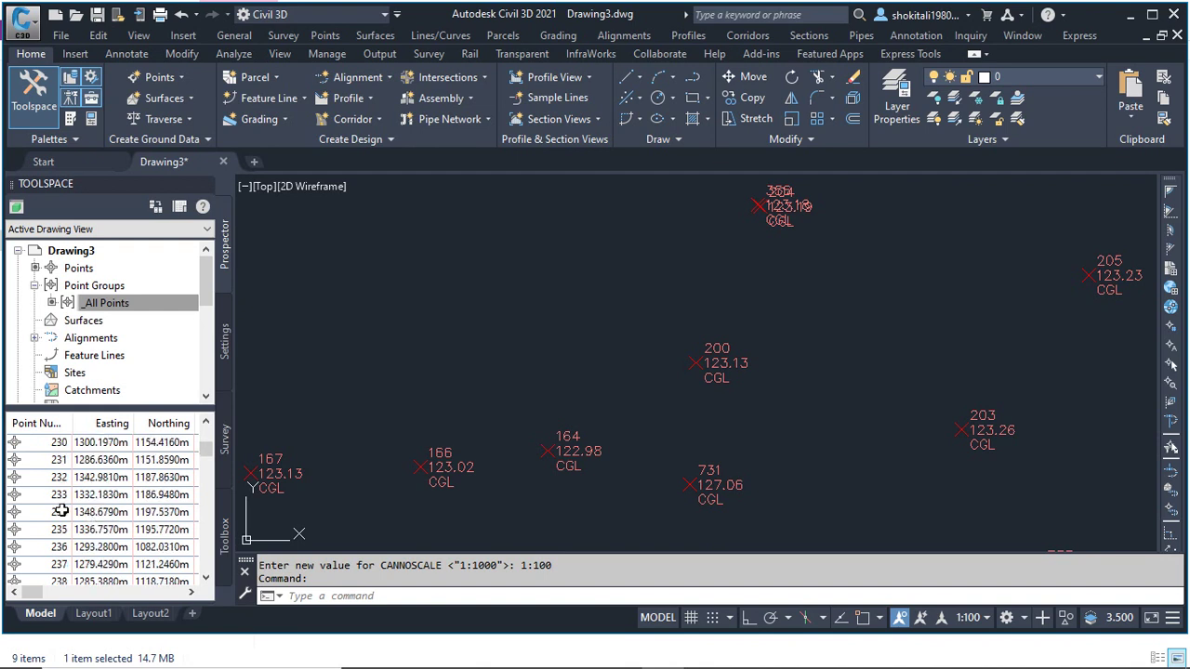
# Zoom the drawing to point 234 from the list.
pyautogui.click(60, 511)
pyautogui.rightClick(59, 512)
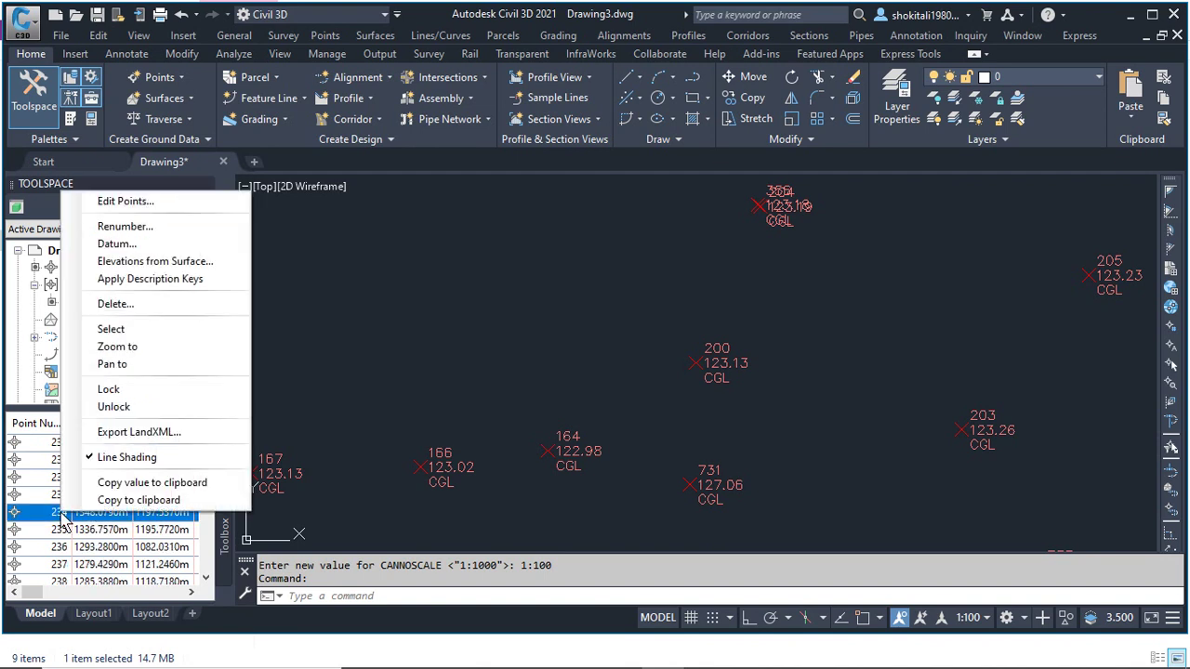
pyautogui.click(131, 350)
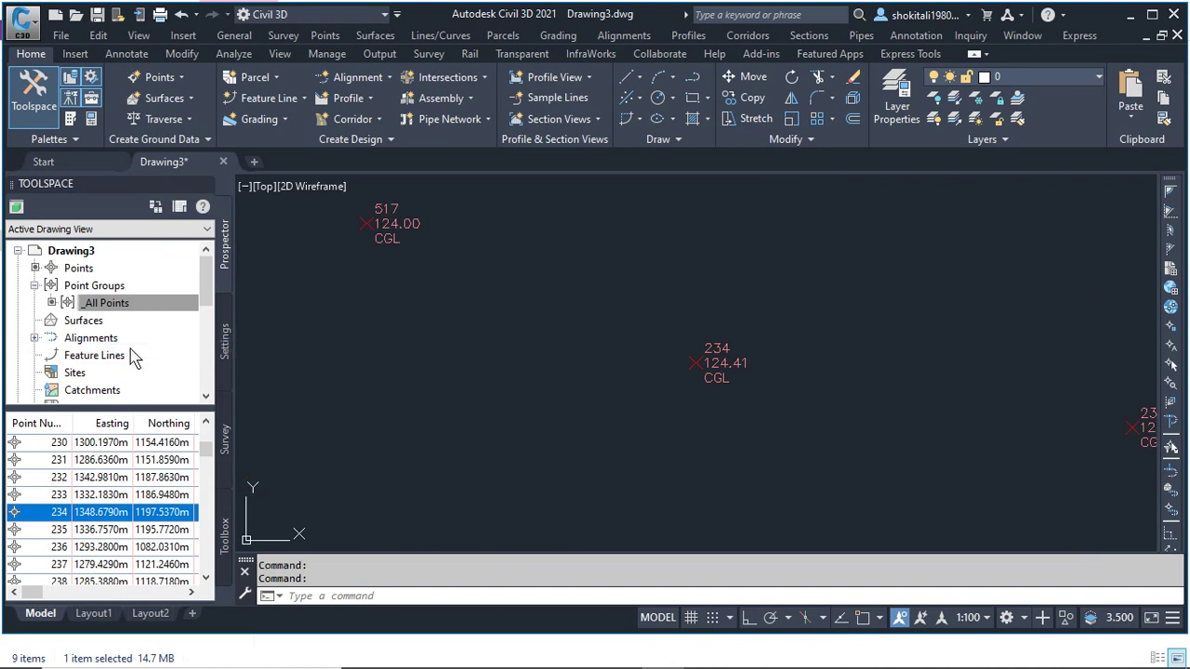
# Zoom back out to the whole point cloud and pick row 259 in the list.
pyautogui.scroll(-2, 700, 349)
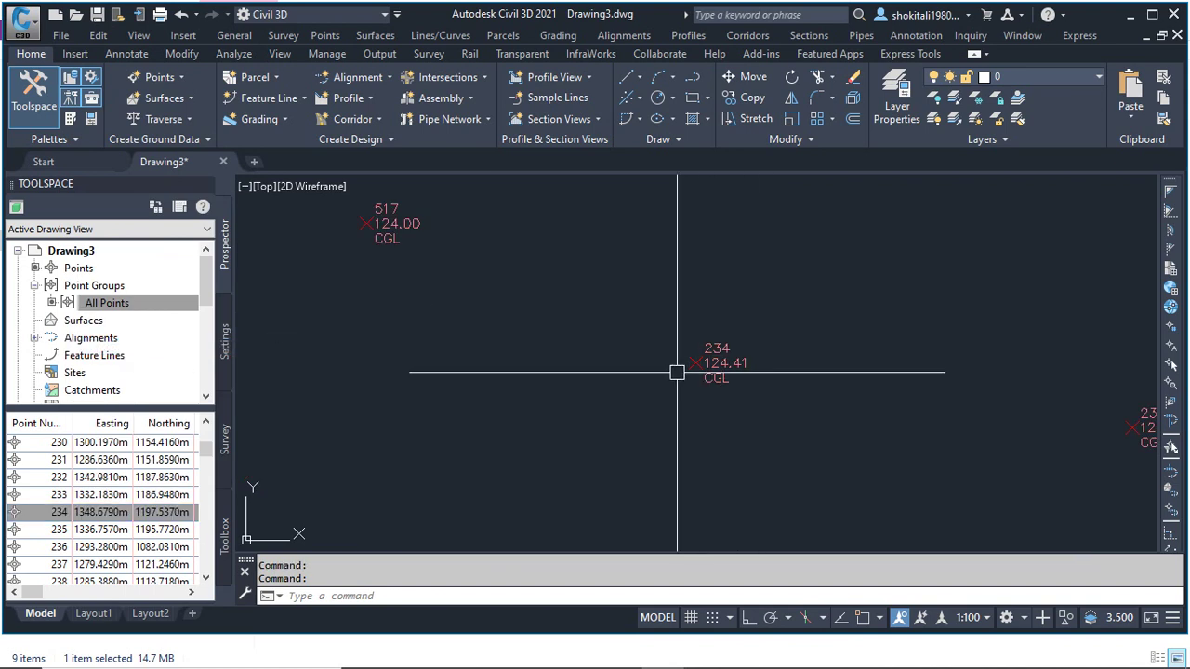
pyautogui.scroll(-4, 700, 349)
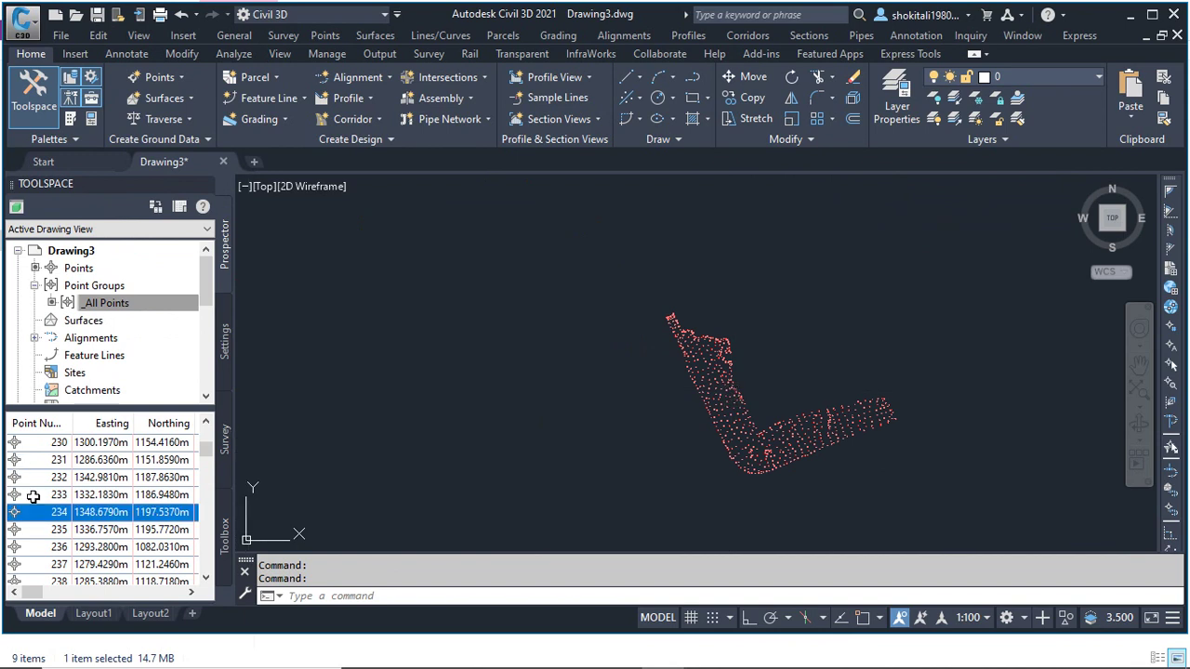
pyautogui.scroll(-3, 56, 511)
pyautogui.scroll(-5, 97, 512)
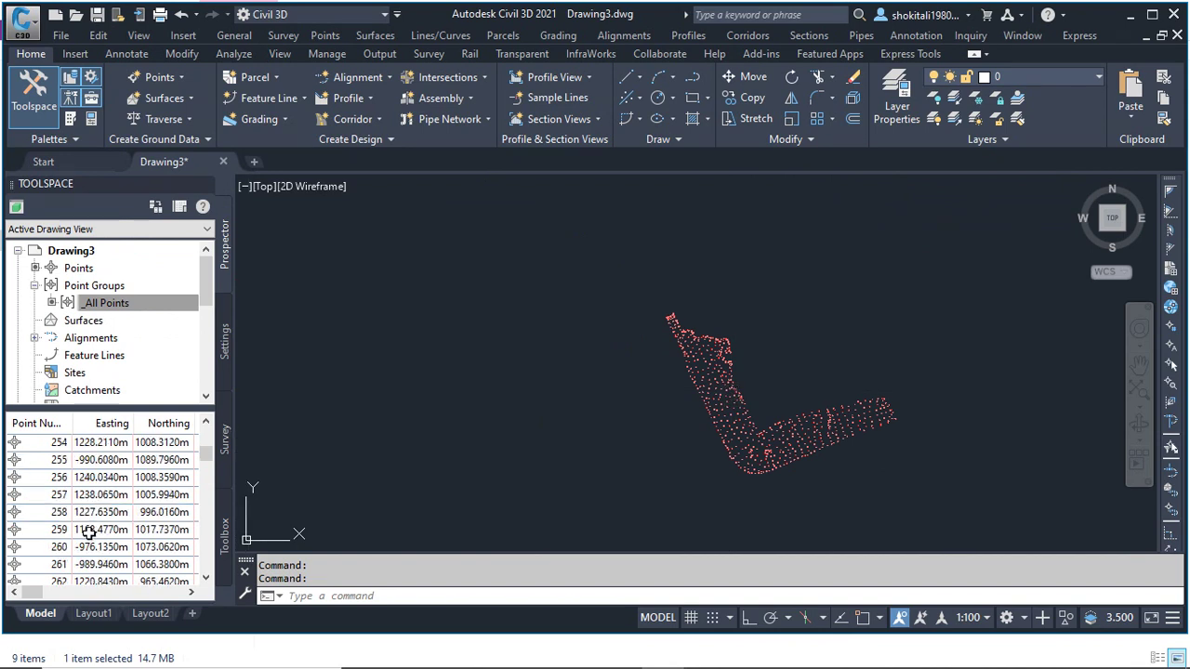
pyautogui.click(90, 530)
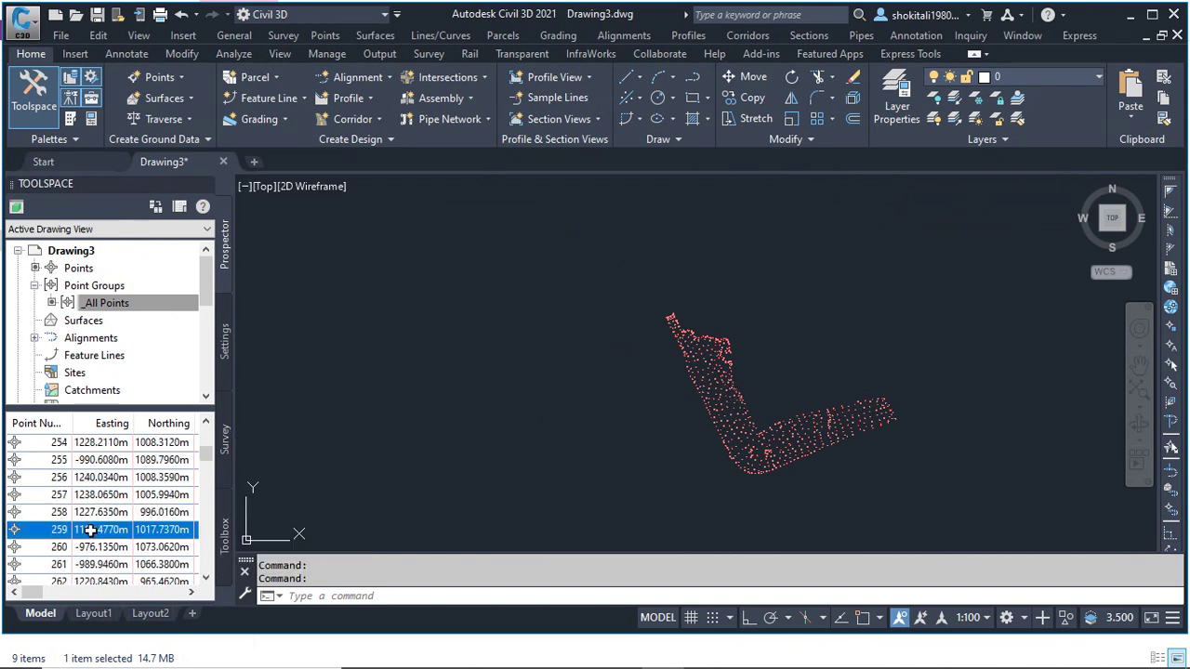
# Select point 259 from the list and zoom in until its label 259, 124.68, CGL is readable.
pyautogui.rightClick(90, 530)
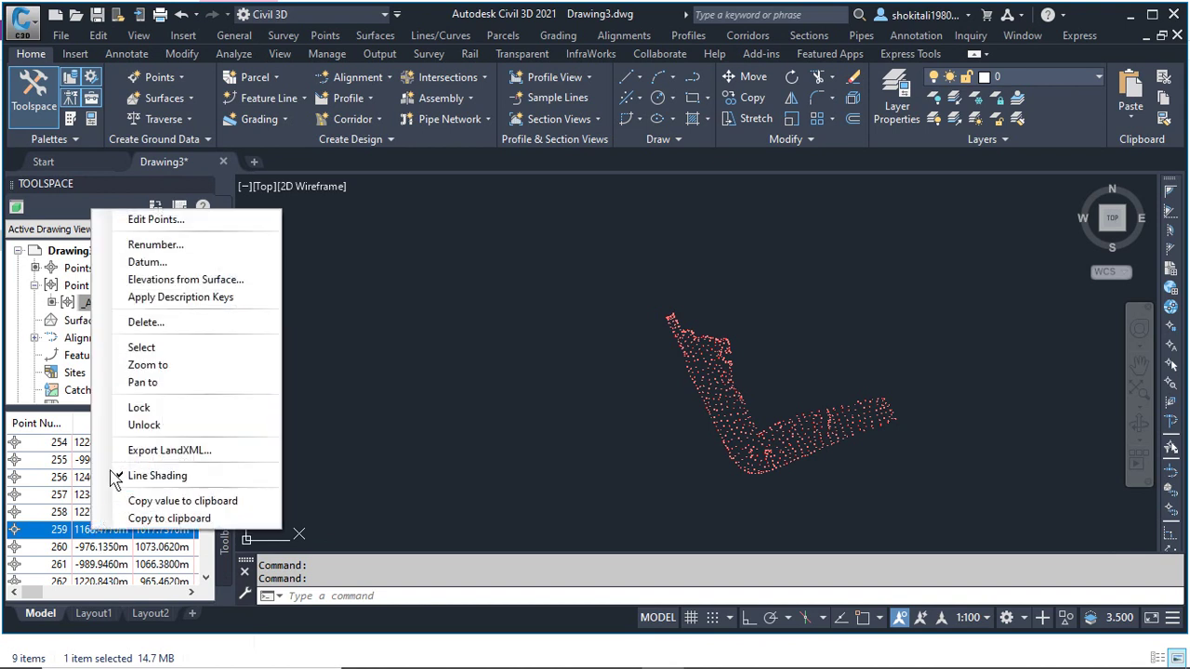
pyautogui.click(141, 348)
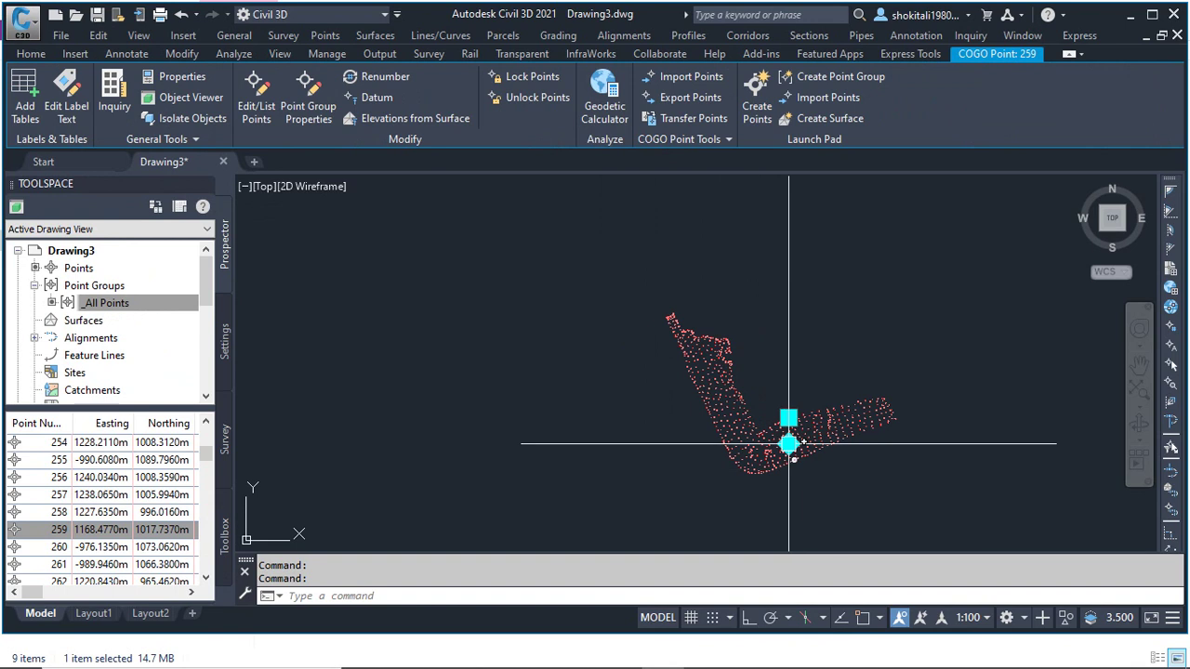
pyautogui.scroll(5, 788, 444)
pyautogui.scroll(5, 772, 446)
pyautogui.scroll(5, 739, 436)
pyautogui.scroll(5, 723, 379)
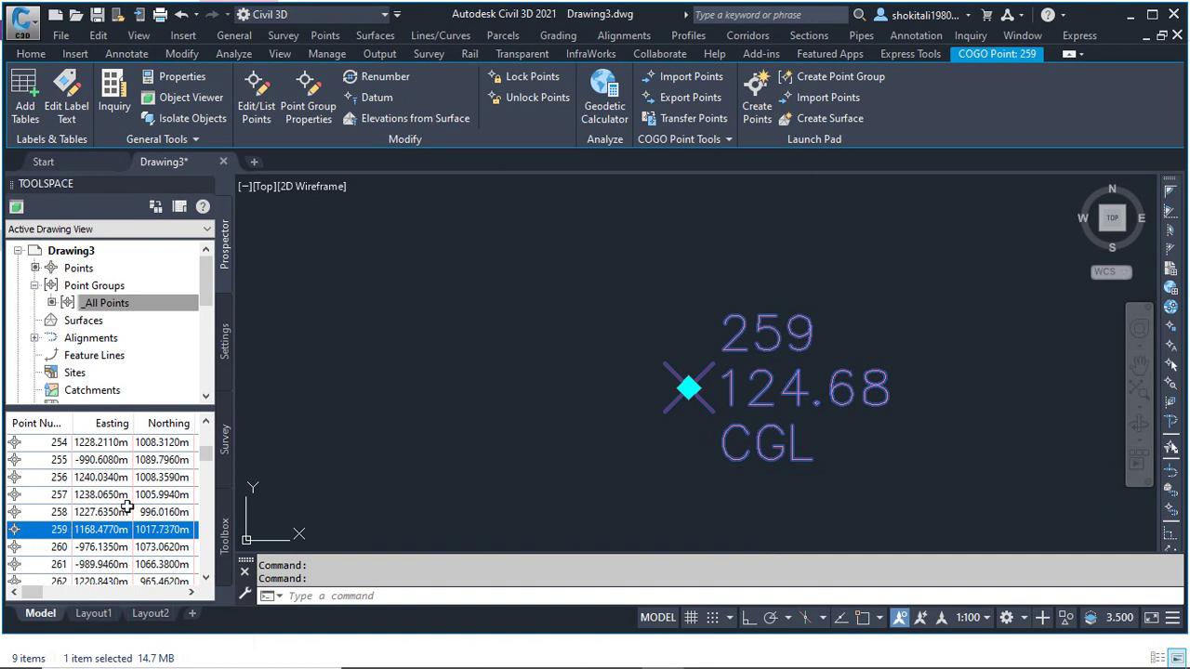
# Zoom back out and pick row 311 in the point list.
pyautogui.scroll(-4, 103, 476)
pyautogui.scroll(-3, 102, 478)
pyautogui.scroll(-6, 100, 481)
pyautogui.scroll(-5, 99, 483)
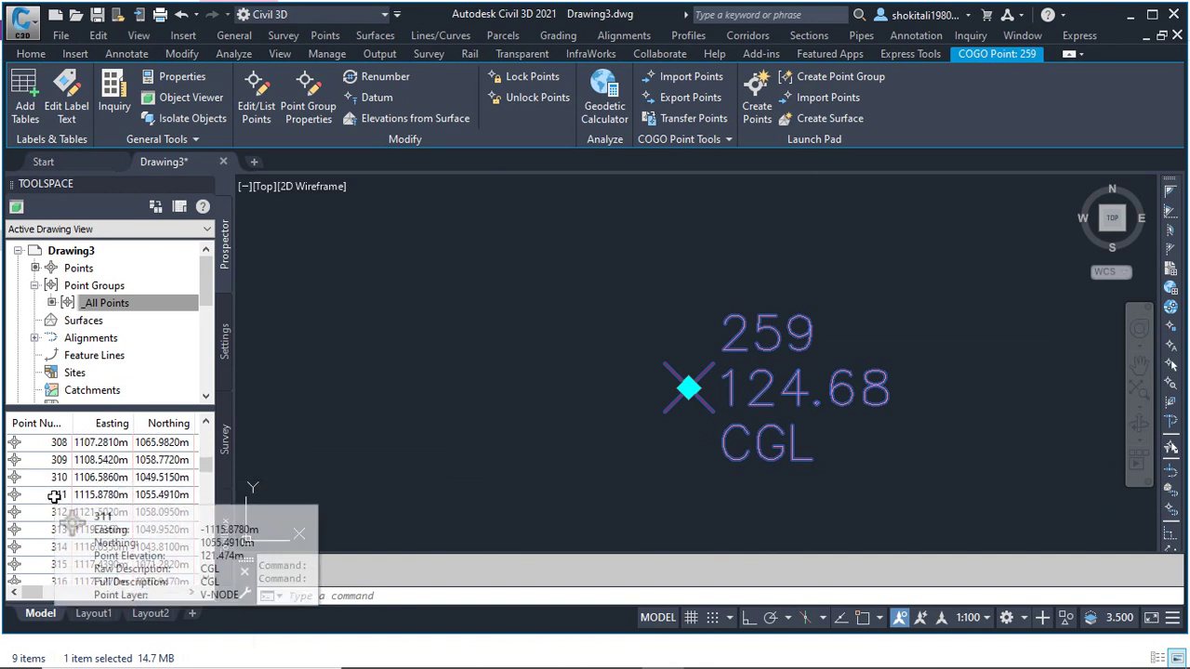
pyautogui.click(55, 495)
# Pan to point 311 (121.47, CGL), zoom in to inspect it, then zoom out to the full cloud.
pyautogui.rightClick(55, 495)
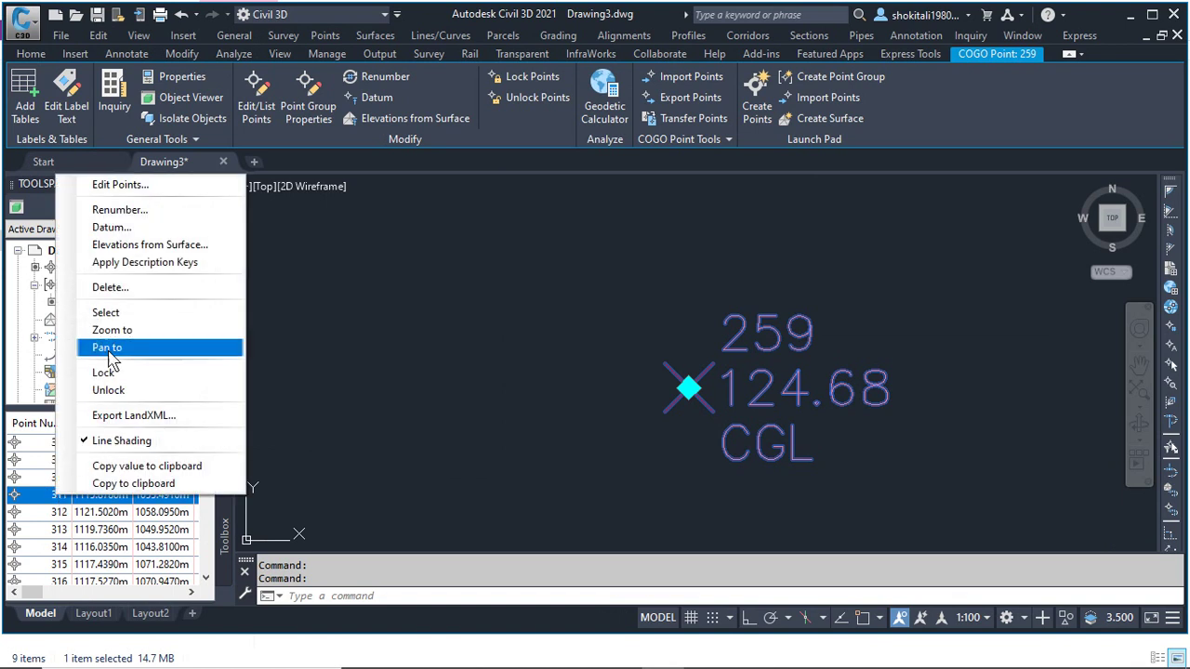
pyautogui.click(112, 315)
pyautogui.scroll(-2, 603, 343)
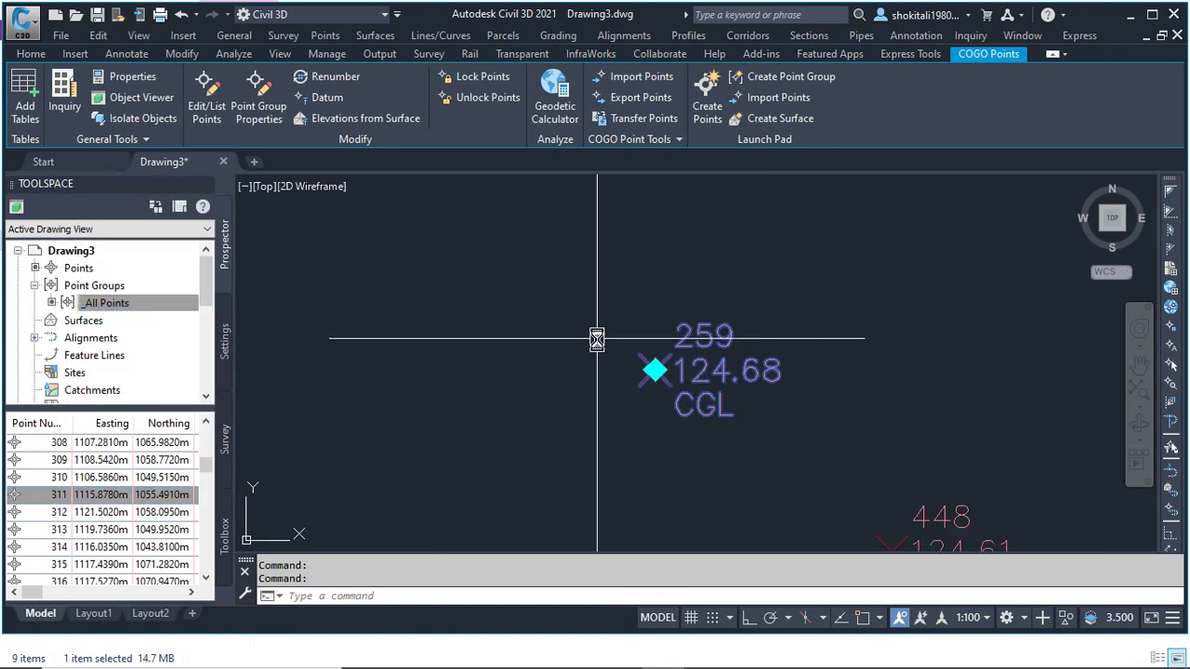
pyautogui.scroll(-5, 603, 351)
pyautogui.scroll(-2, 600, 372)
pyautogui.scroll(-3, 505, 390)
pyautogui.scroll(4, 510, 307)
pyautogui.scroll(2, 504, 275)
pyautogui.scroll(3, 503, 275)
pyautogui.scroll(3, 437, 251)
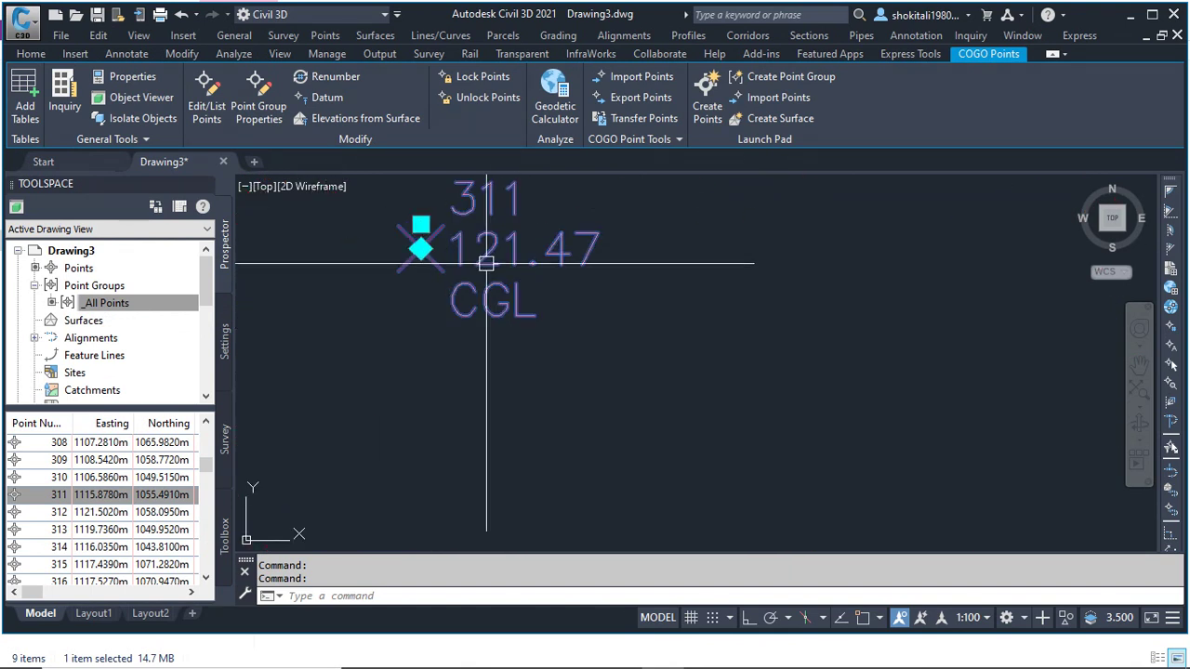
pyautogui.scroll(1, 474, 279)
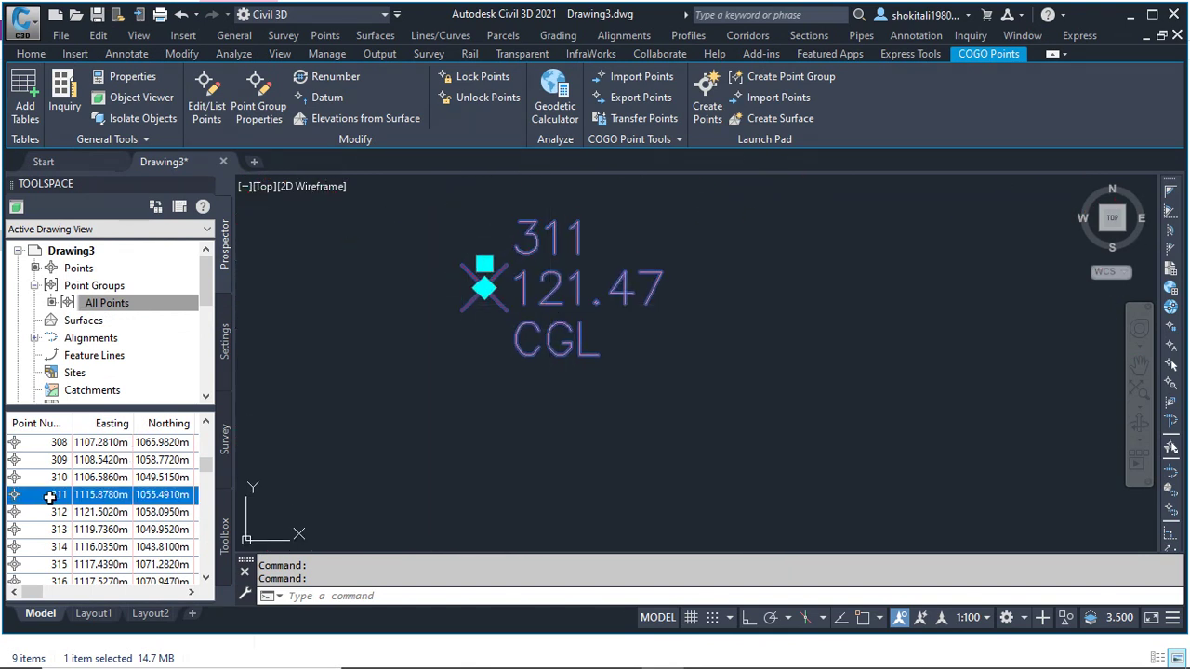
pyautogui.scroll(-5, 616, 316)
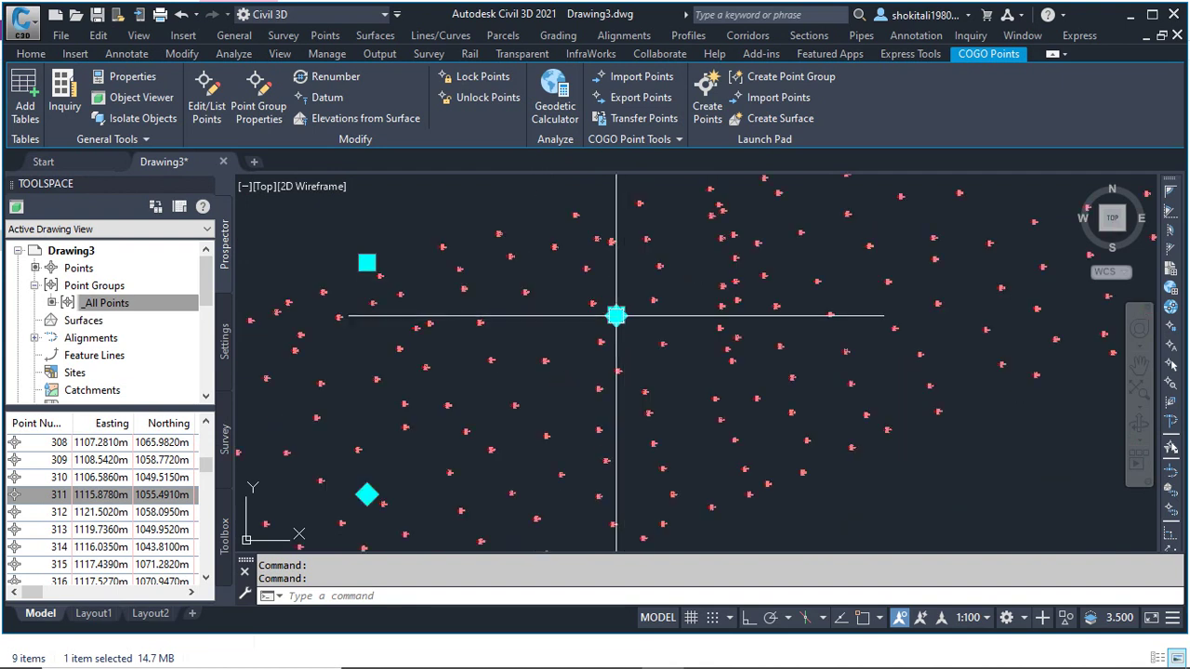
pyautogui.scroll(-2, 630, 359)
pyautogui.scroll(-7, 649, 358)
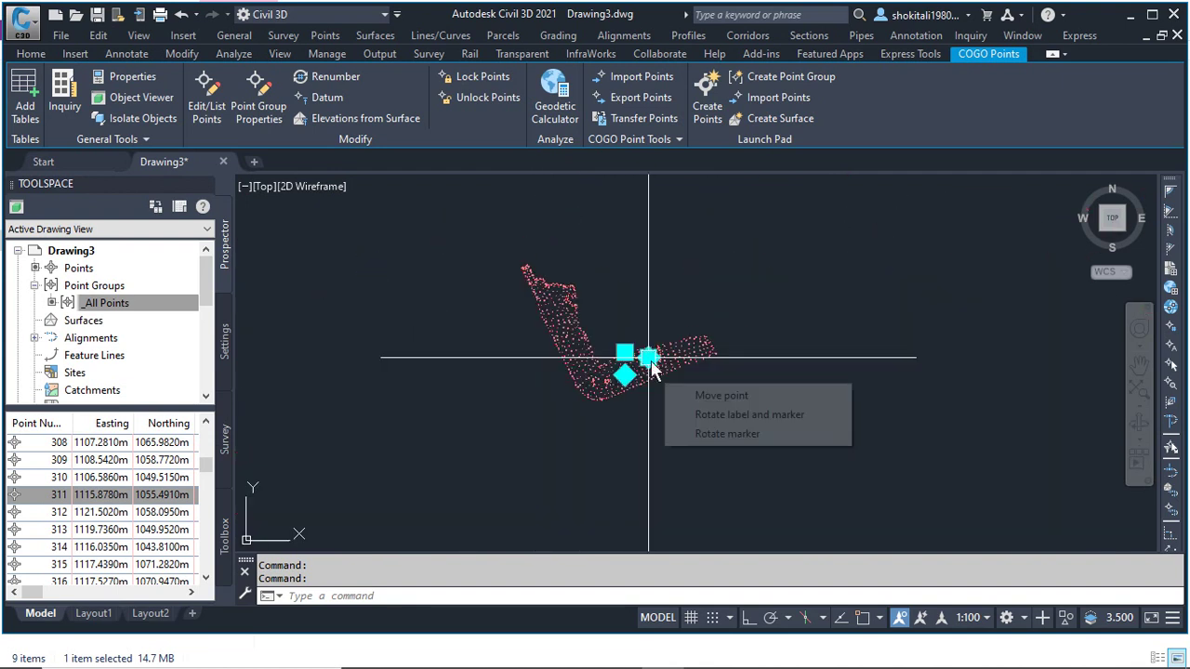
pyautogui.scroll(3, 632, 359)
pyautogui.scroll(4, 625, 292)
pyautogui.scroll(2, 624, 292)
pyautogui.scroll(-5, 629, 335)
pyautogui.scroll(-3, 579, 345)
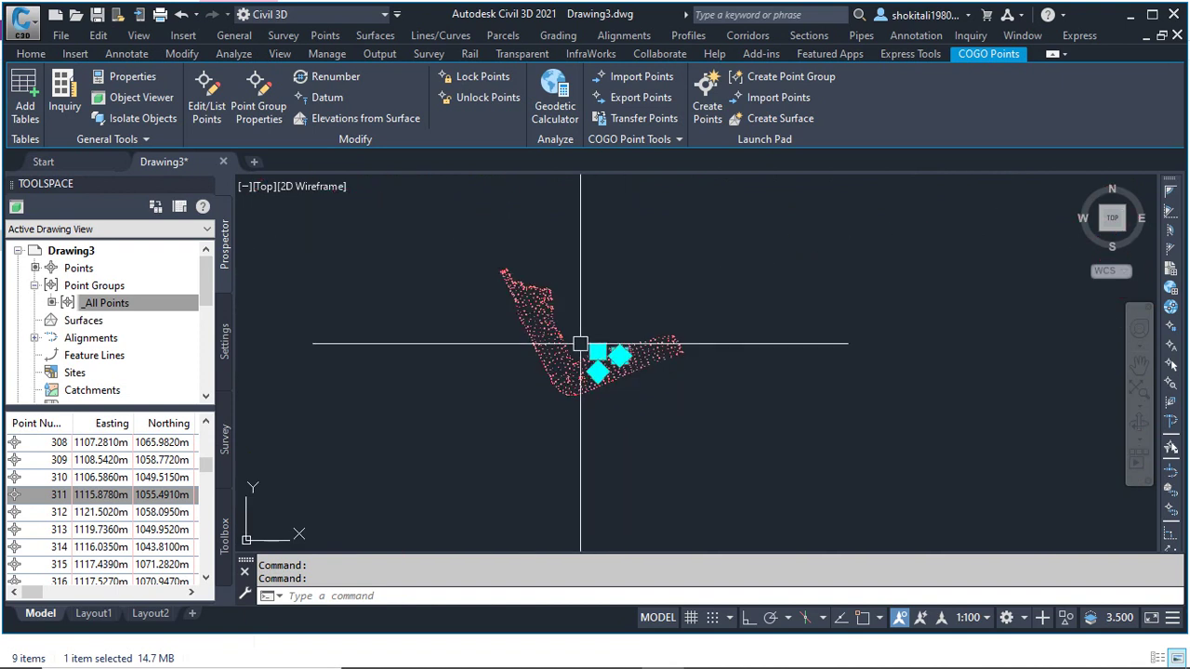
# Deselect the points and bring up the screen recorder window from the taskbar.
pyautogui.press('Escape')
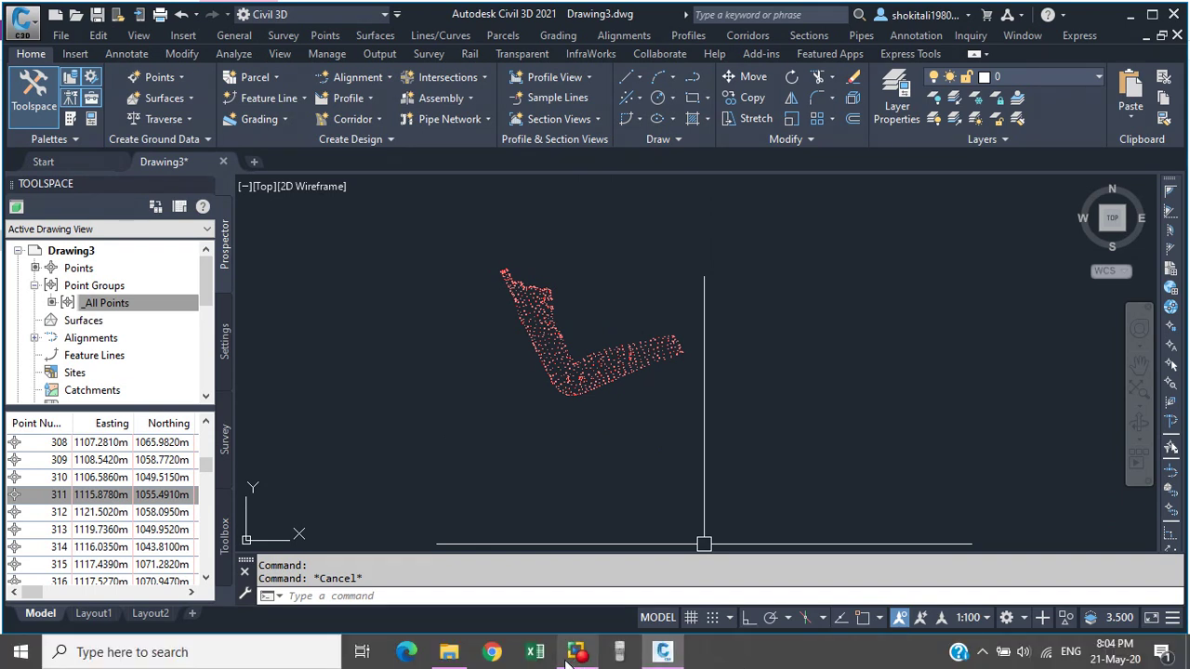
pyautogui.click(577, 652)
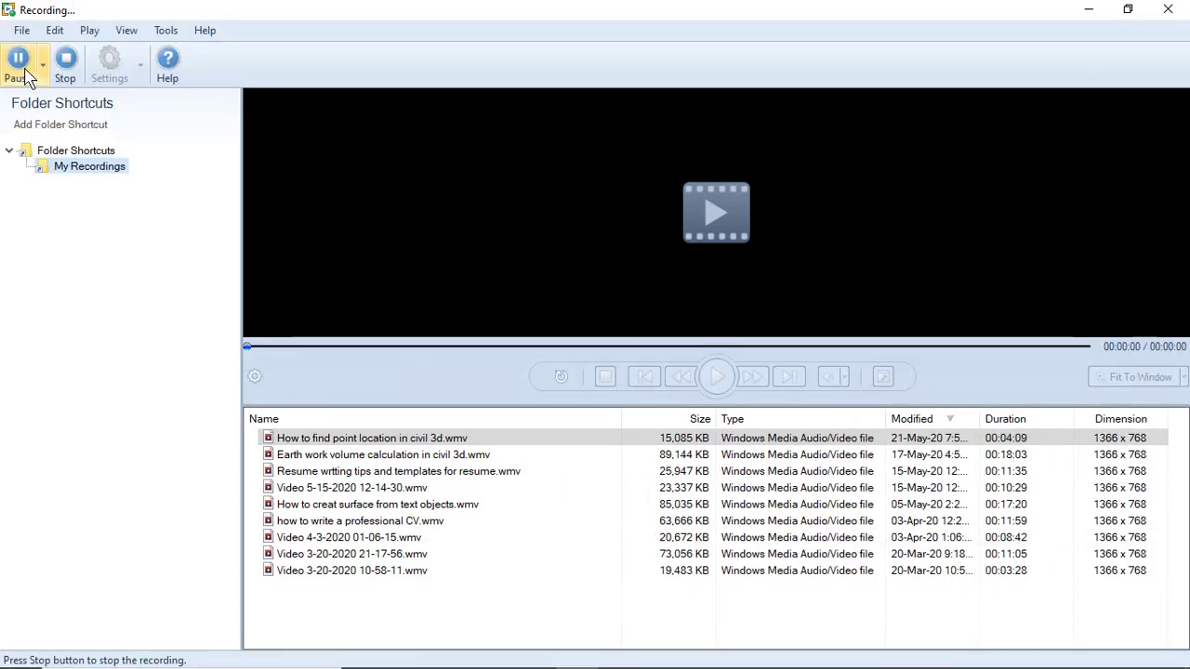